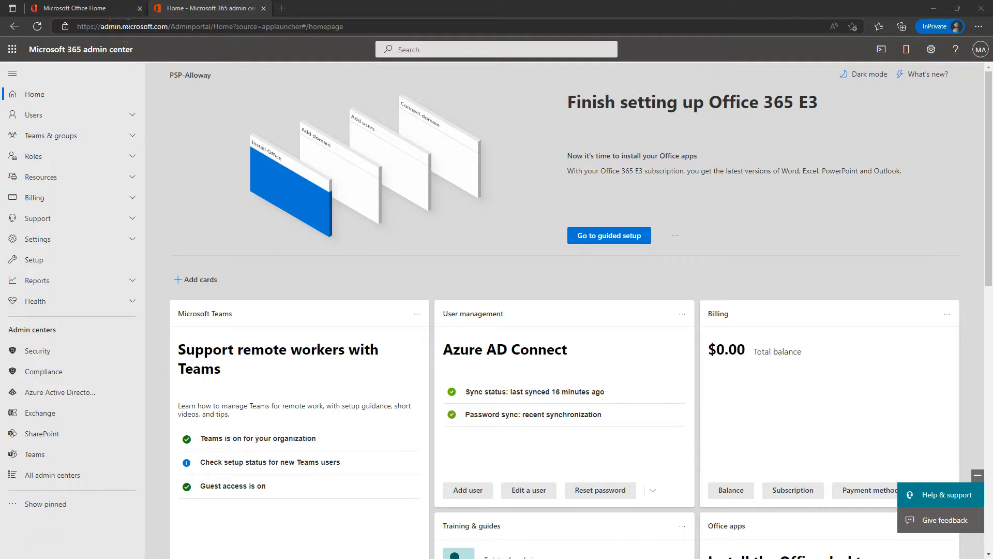
Show all Azure AD roles on the Role assignments page and look through the complete list.
click(41, 163)
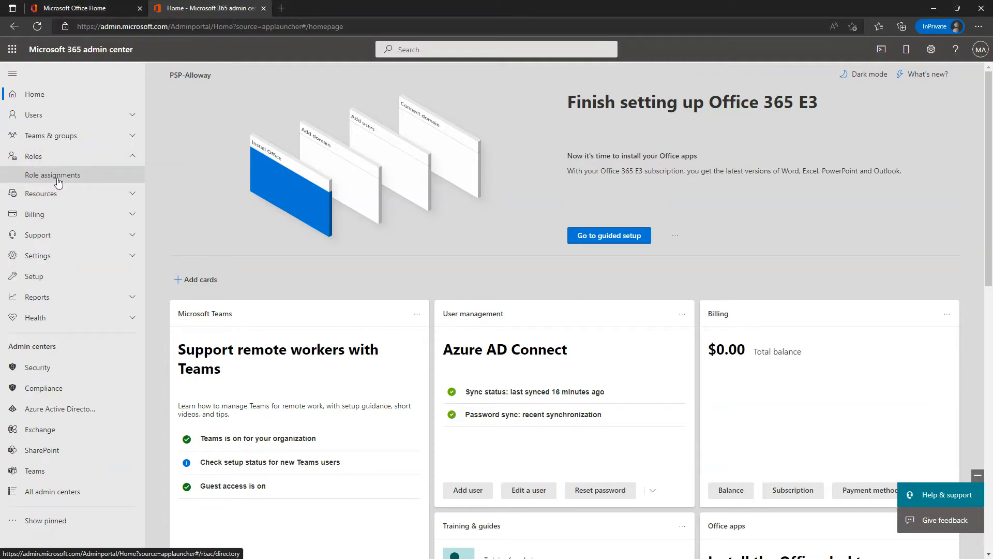
click(57, 180)
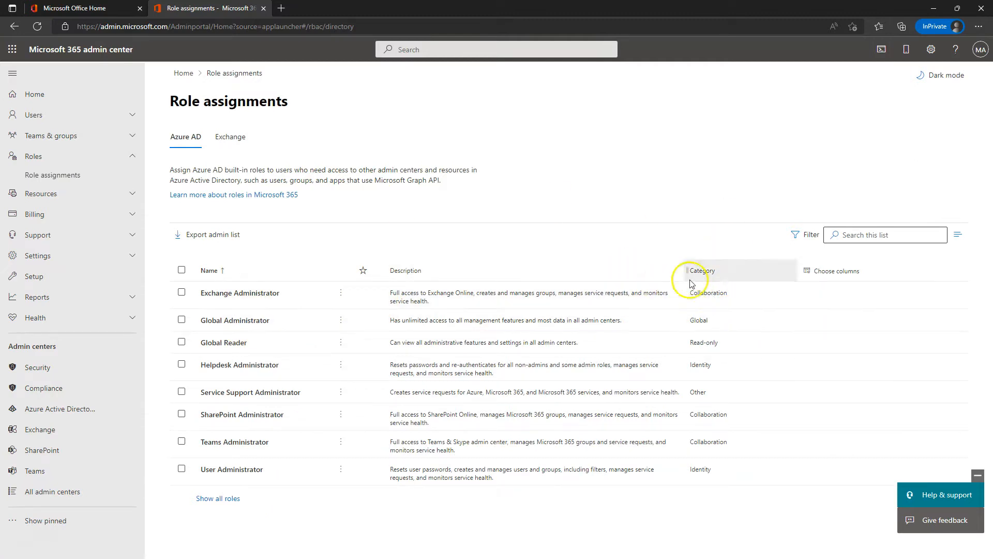
click(216, 497)
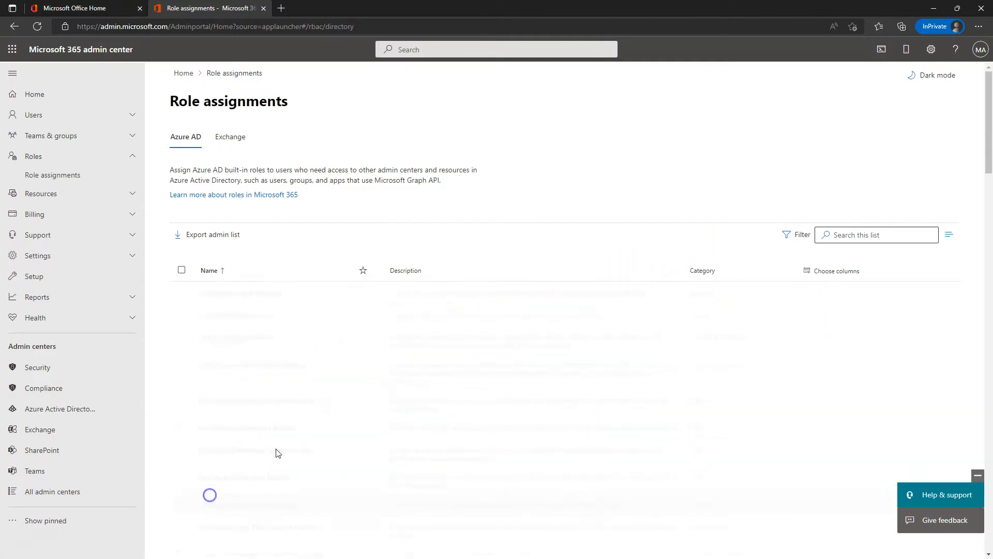
scroll(366, 275, down, 15)
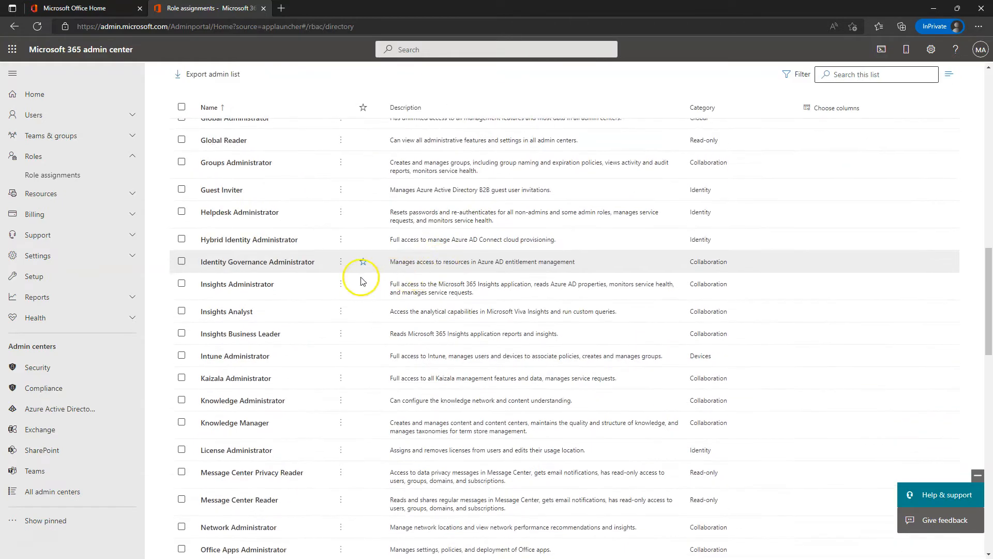
scroll(366, 280, down, 12)
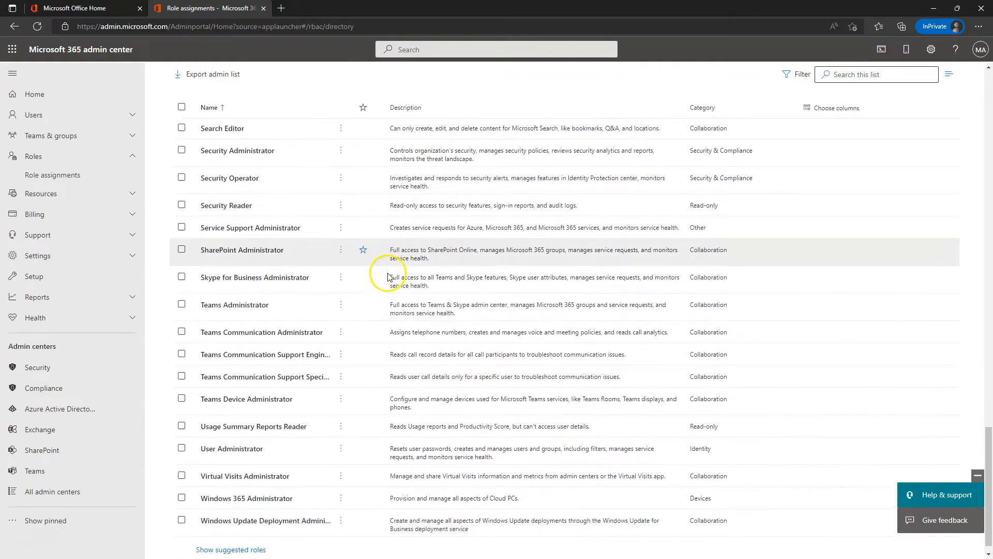
scroll(388, 274, down, 1)
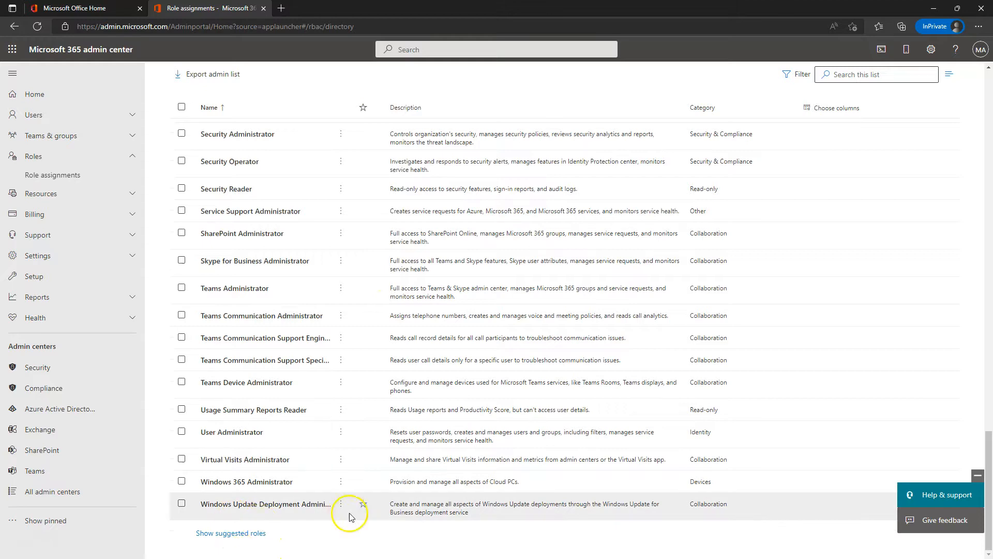
scroll(344, 402, up, 18)
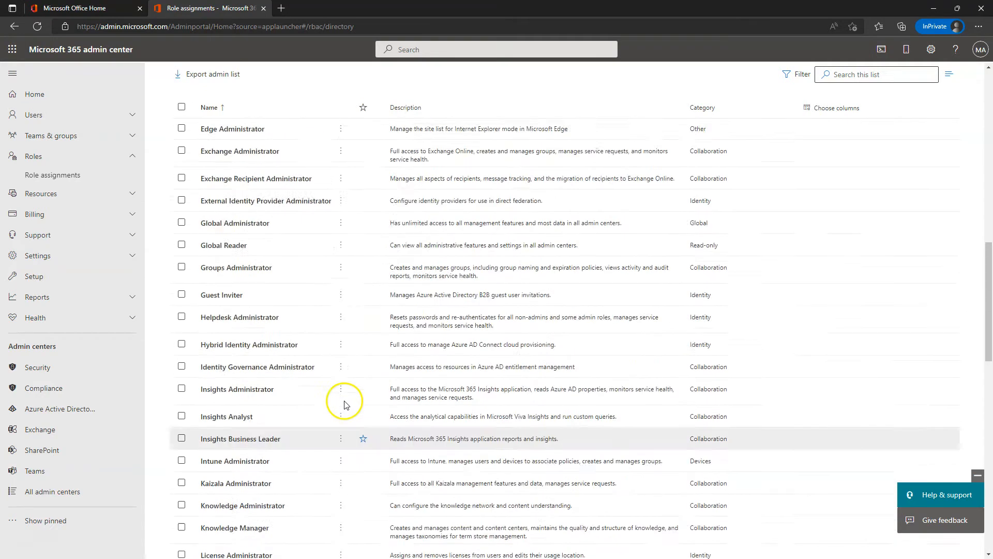
scroll(344, 403, up, 15)
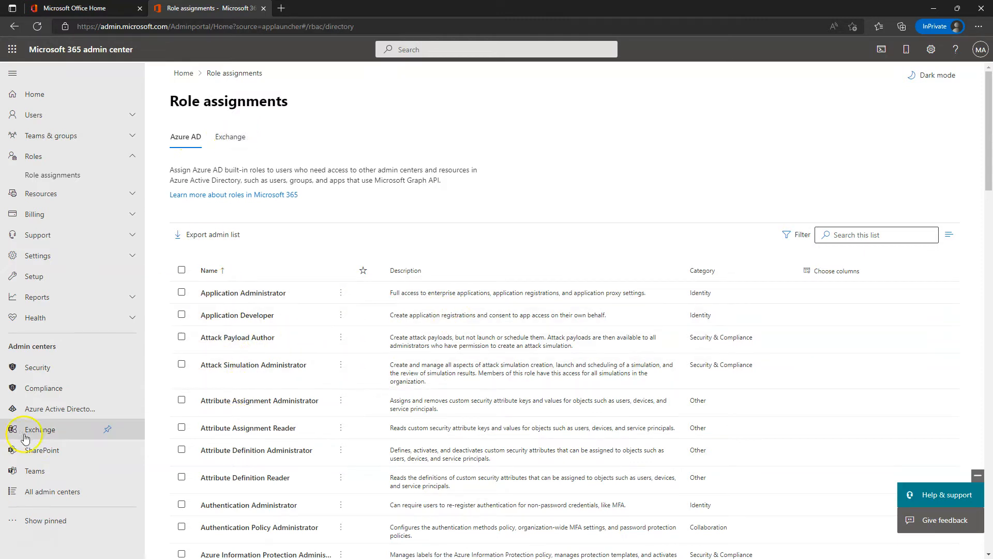
Switch to the Azure Active Directory admin center and open the directory's Roles and administrators page.
click(68, 414)
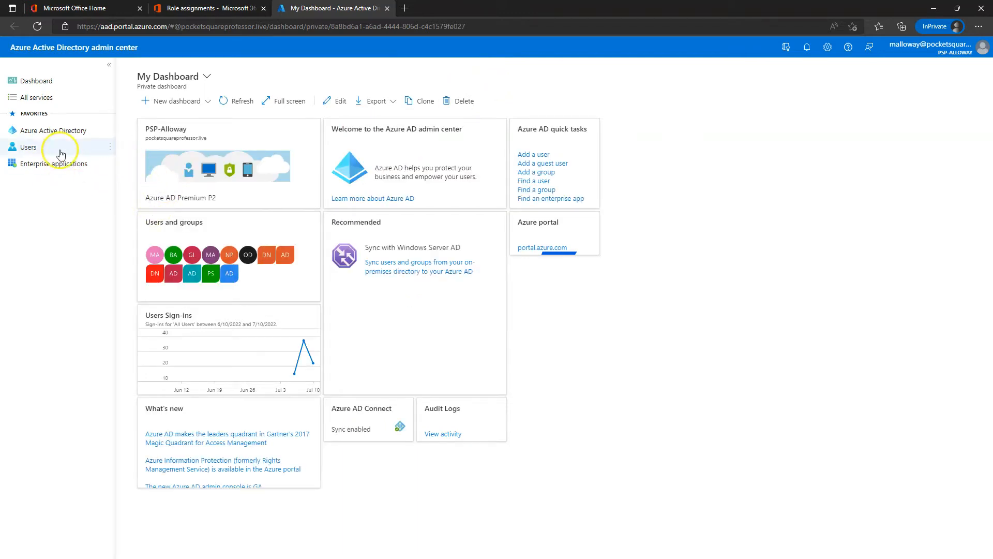
click(41, 133)
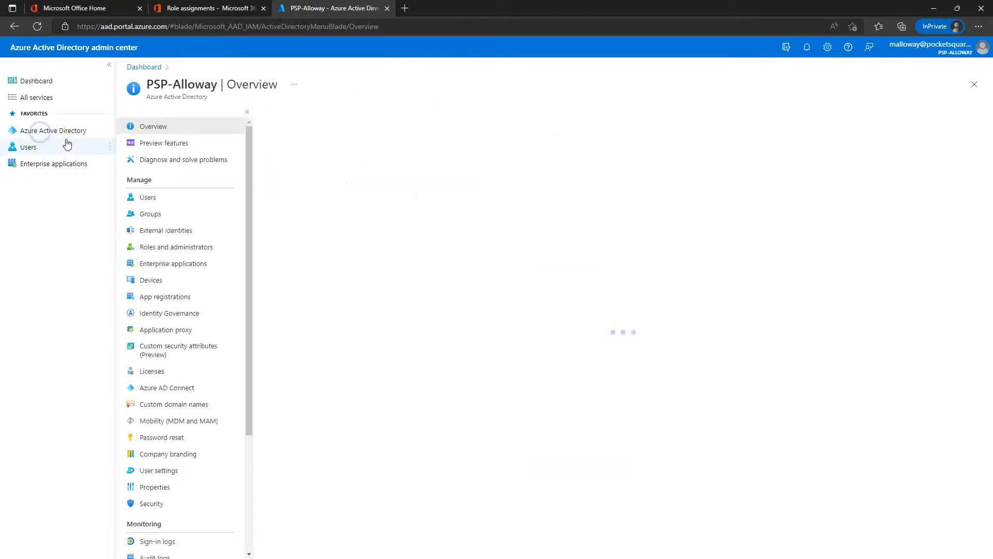
click(166, 247)
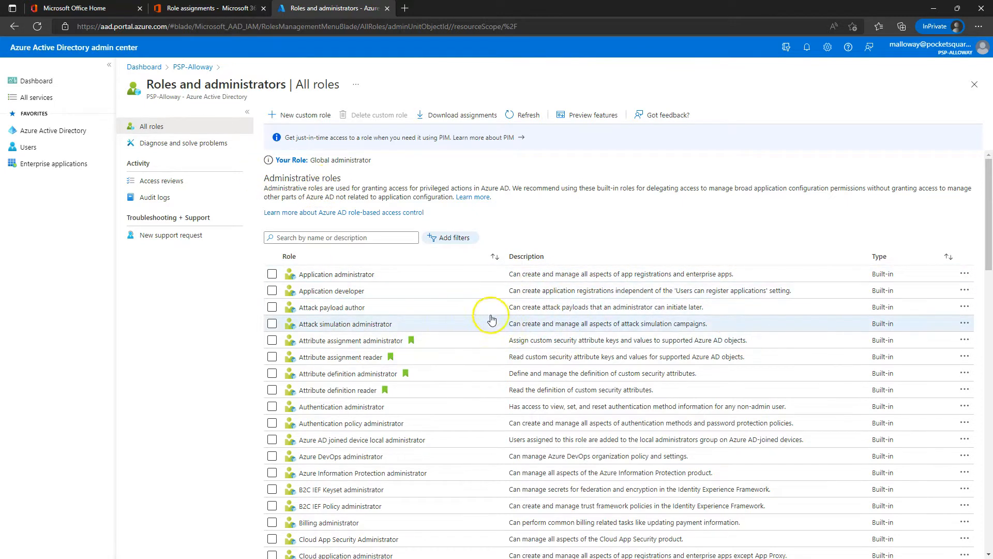
Examine the built-in administrative roles and their descriptions in the All roles list.
scroll(507, 308, down, 15)
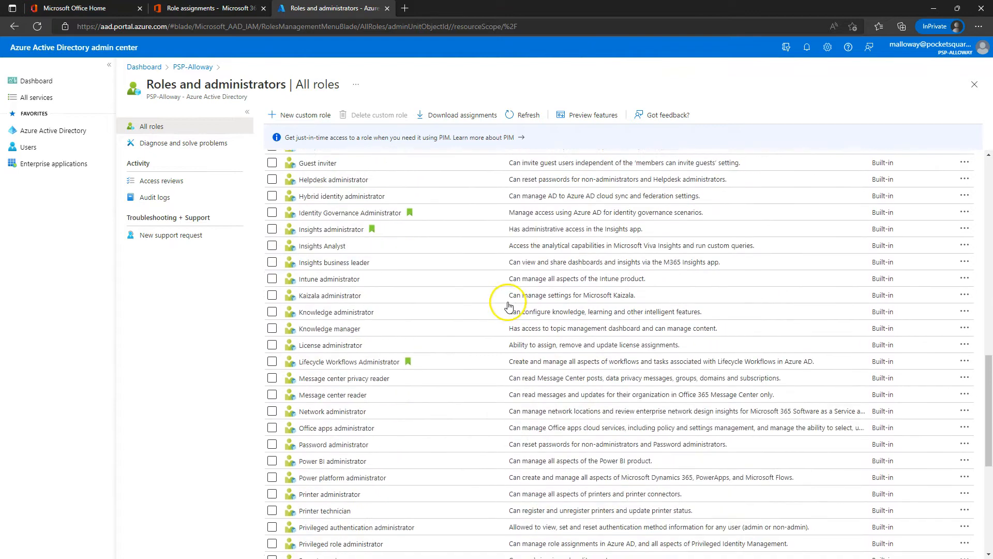
scroll(509, 306, down, 6)
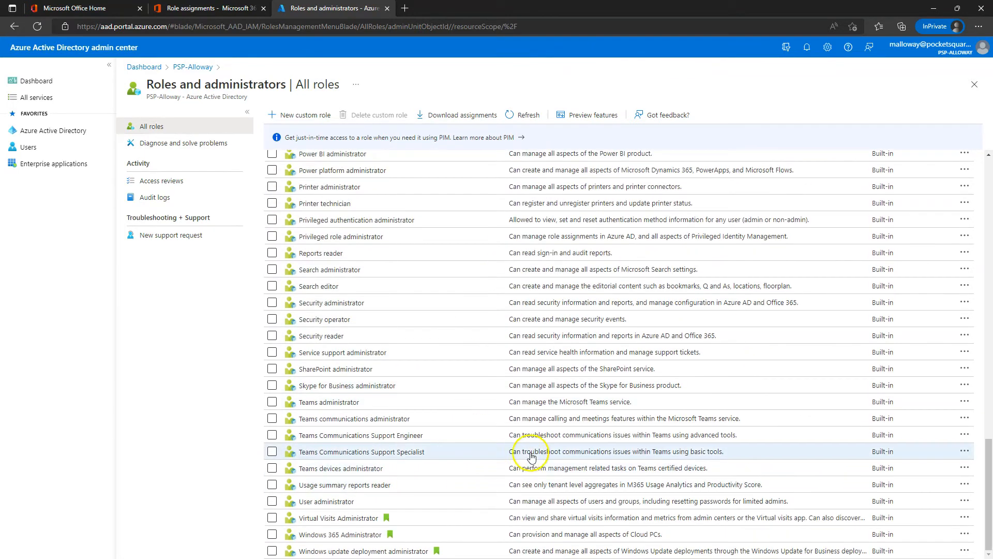
scroll(458, 383, up, 8)
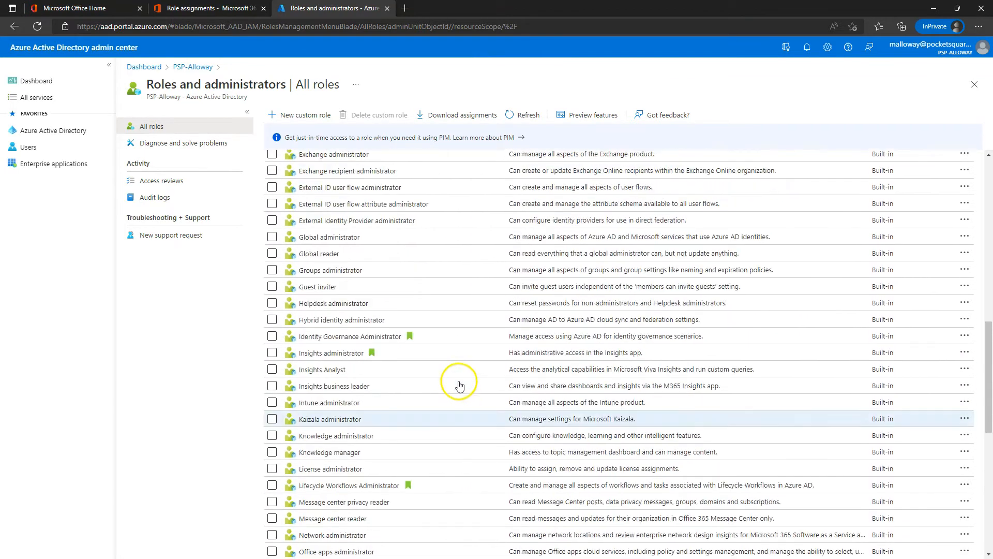
scroll(459, 386, up, 10)
scroll(459, 385, down, 4)
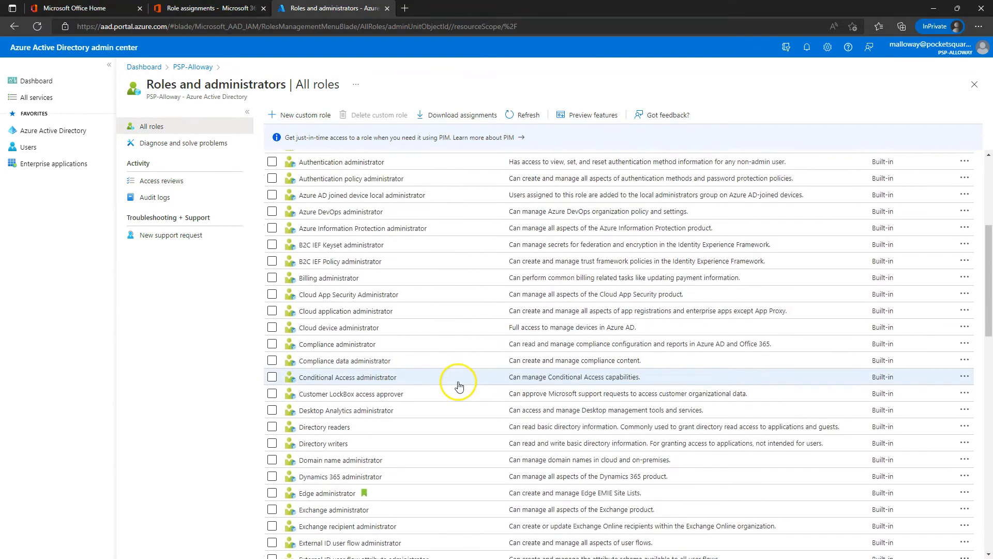
scroll(432, 383, up, 4)
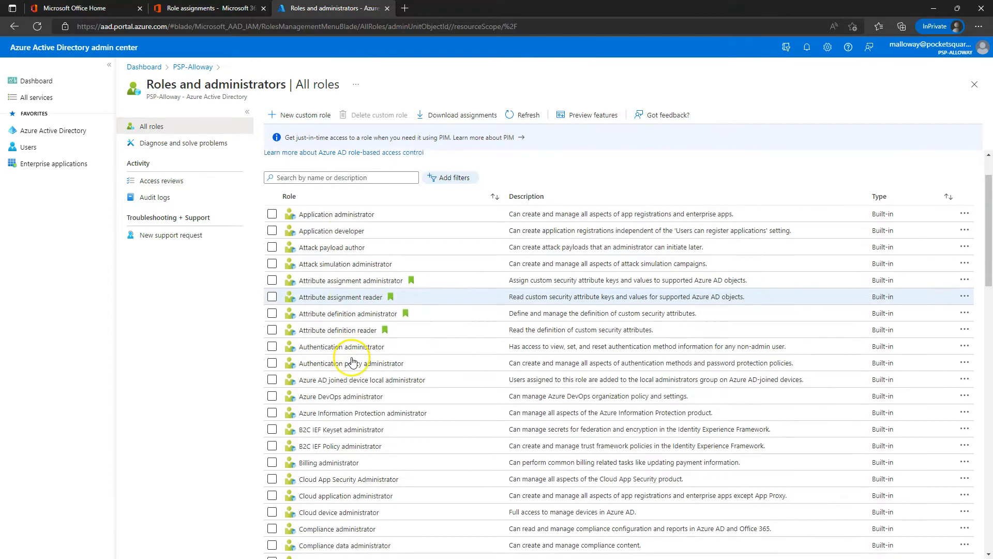
scroll(344, 362, down, 1)
scroll(336, 430, down, 1)
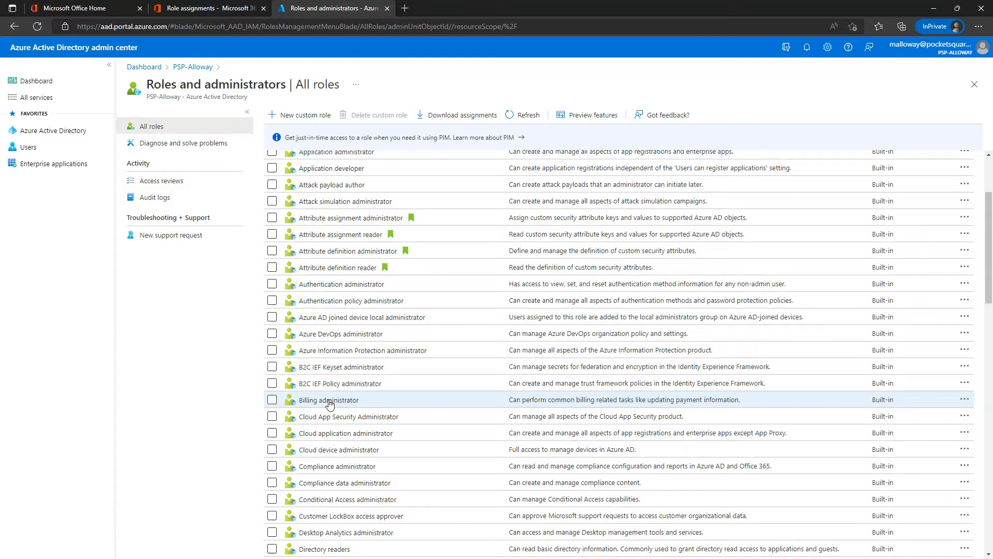
Open the Billing administrator role and examine its assignments, description and full list of role permissions.
click(329, 401)
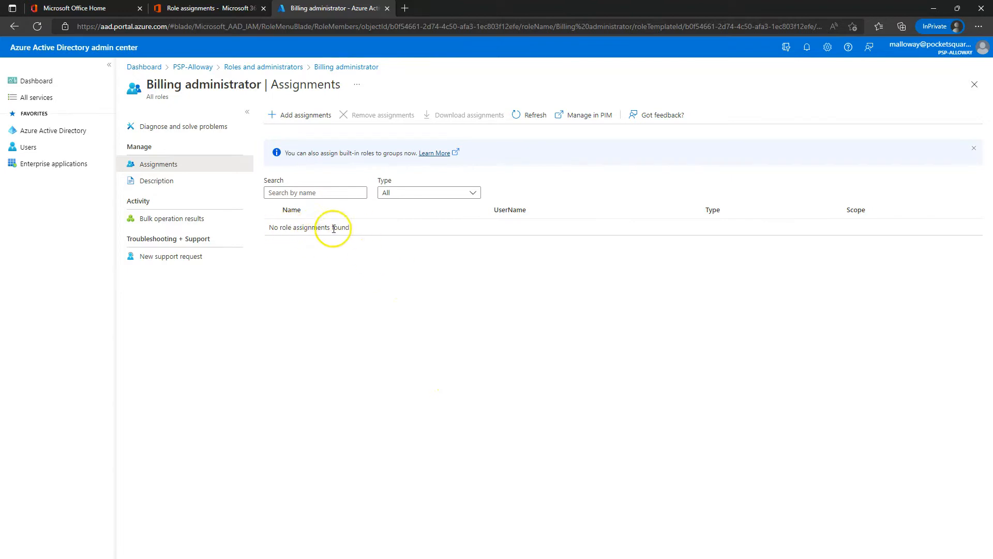
click(145, 182)
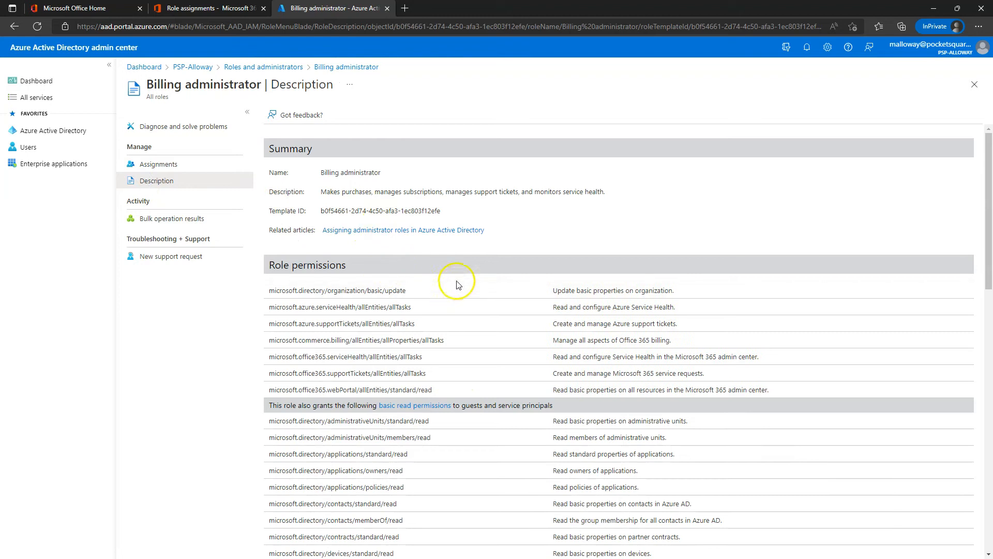
scroll(414, 315, down, 6)
scroll(437, 319, up, 6)
scroll(398, 342, down, 2)
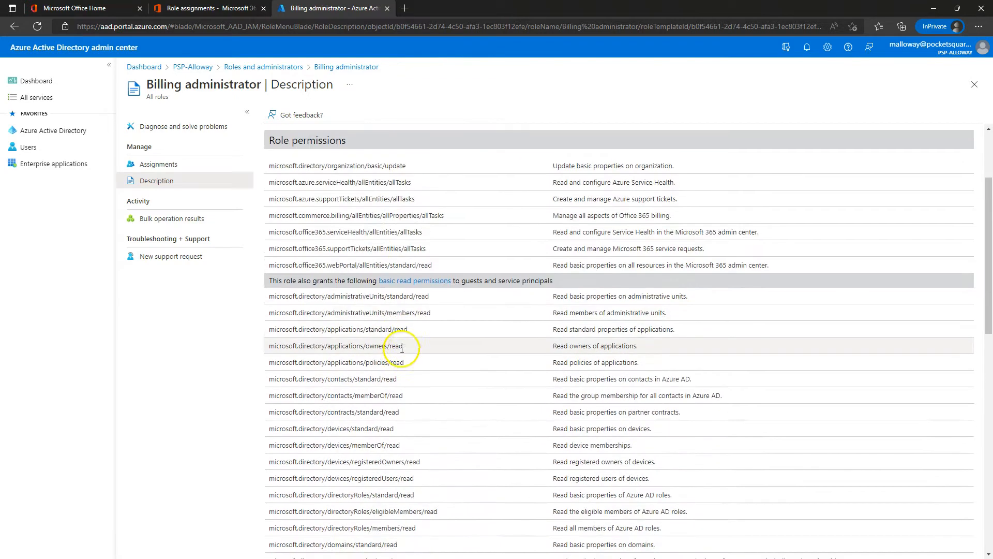
scroll(402, 349, down, 6)
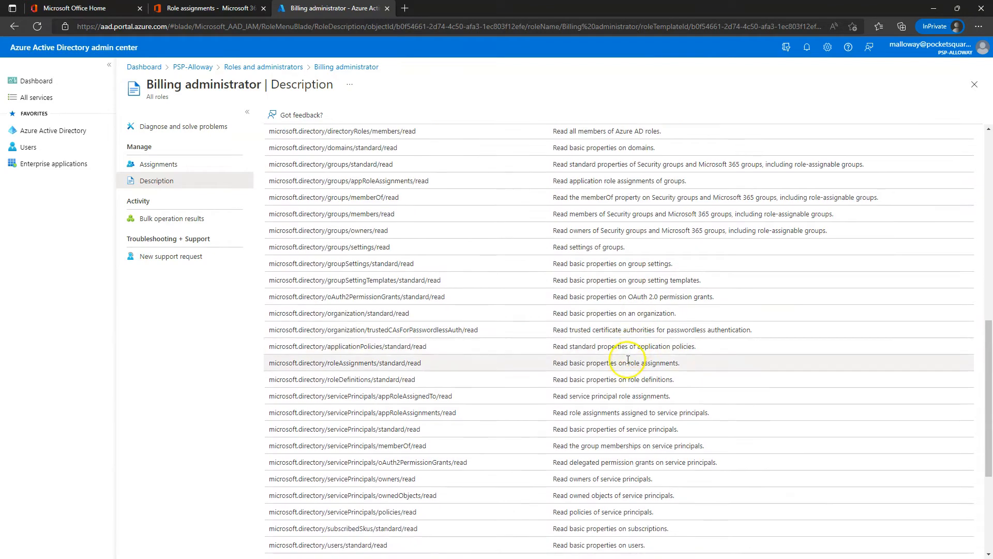
scroll(629, 360, down, 1)
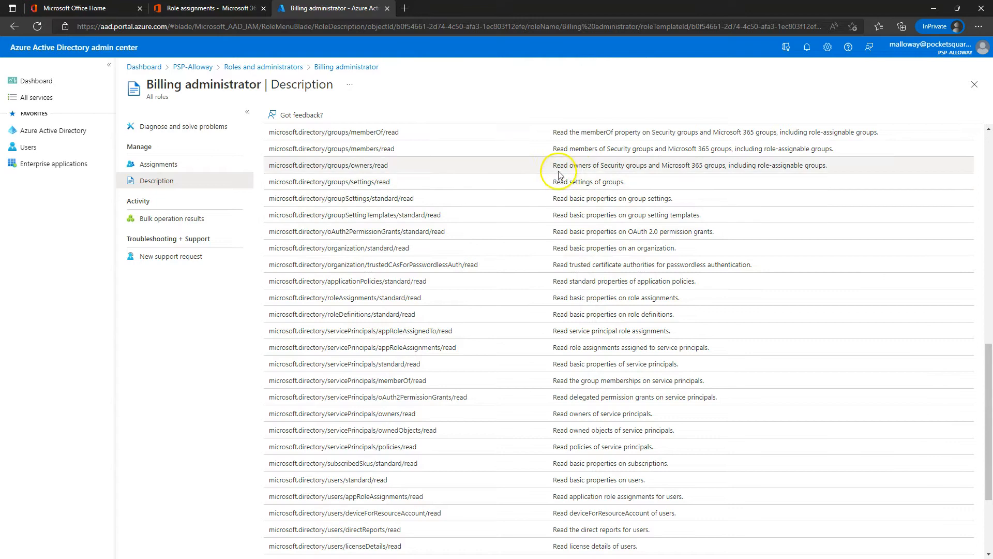
scroll(577, 336, down, 2)
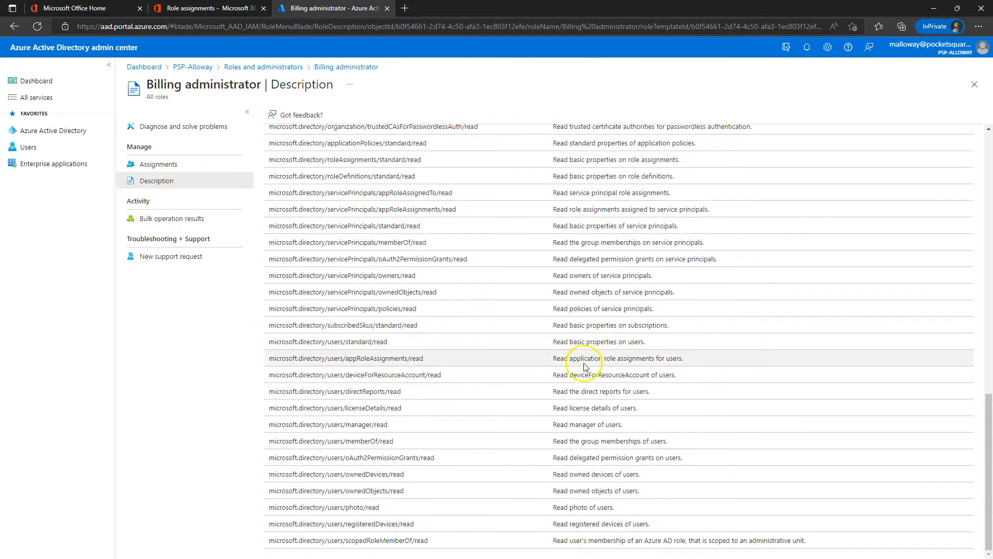
scroll(587, 425, up, 12)
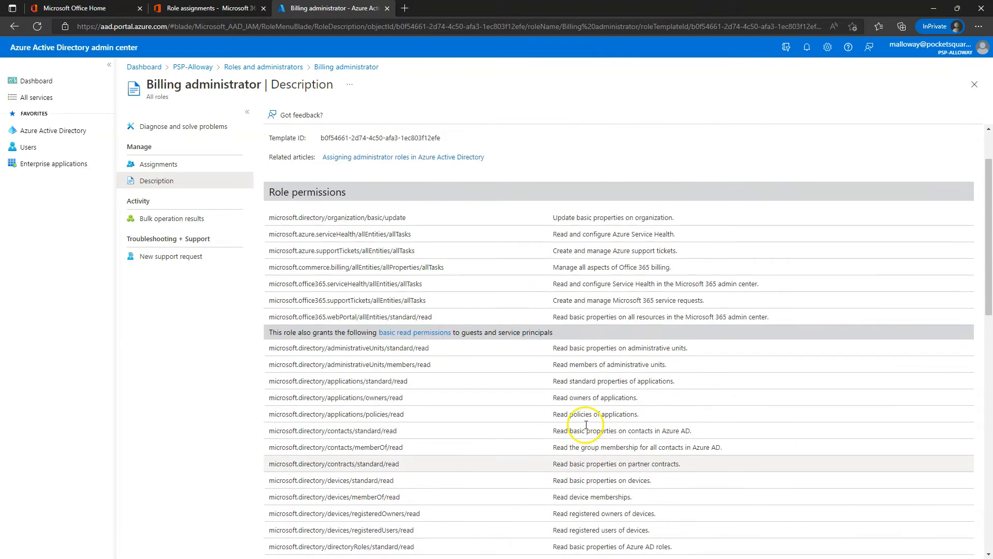
scroll(586, 424, up, 2)
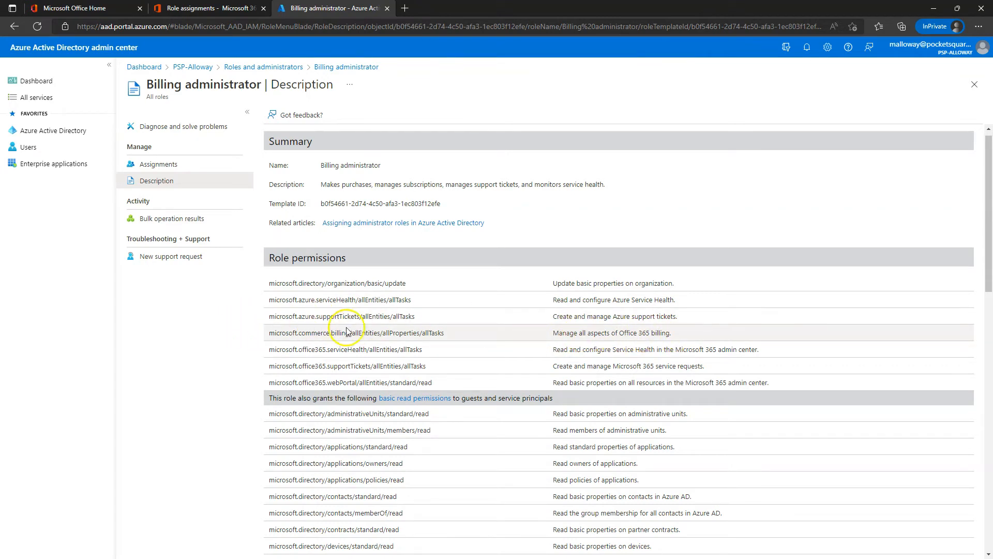
scroll(551, 379, up, 1)
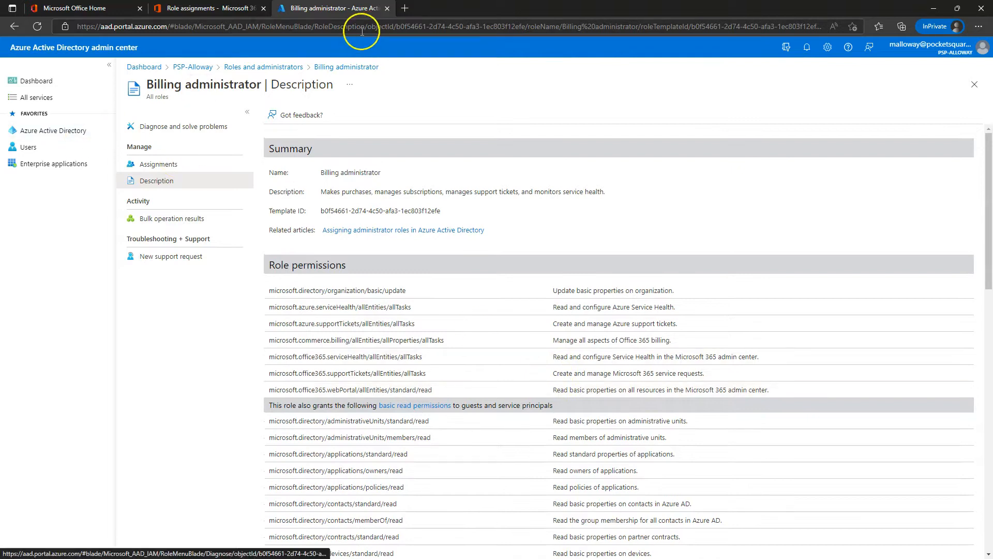
Return to the Roles and administrators list and open the Global administrator role's assignments.
click(263, 66)
scroll(434, 396, down, 5)
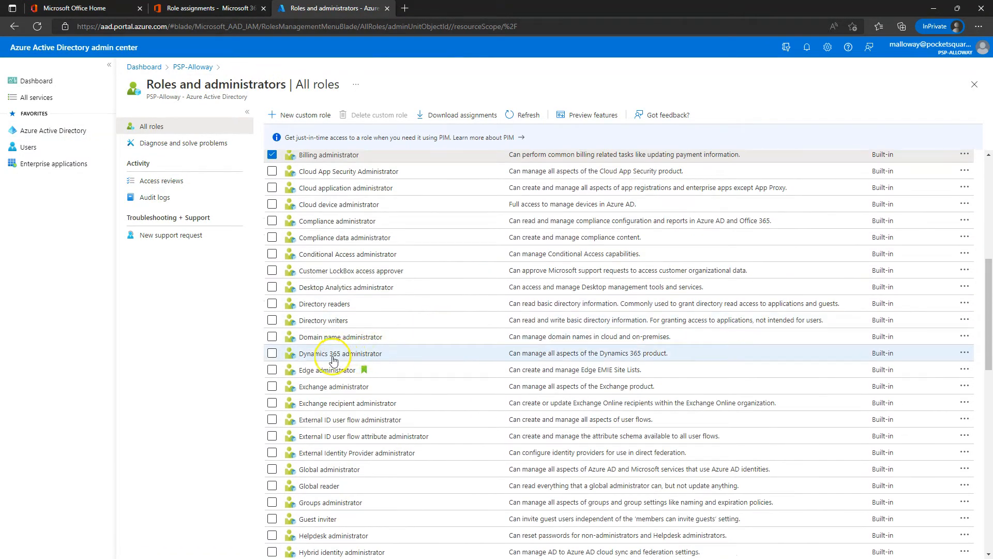
scroll(344, 479, down, 1)
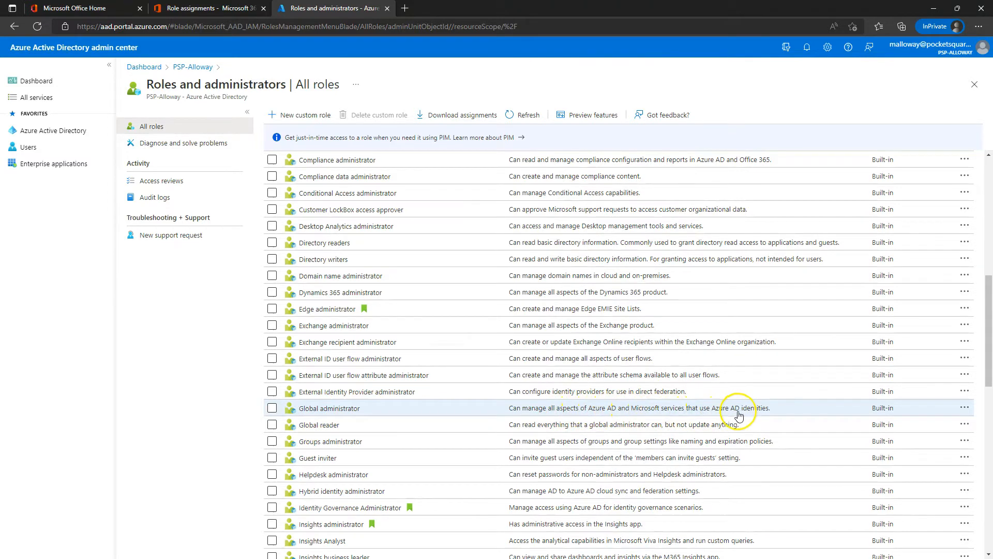
click(341, 411)
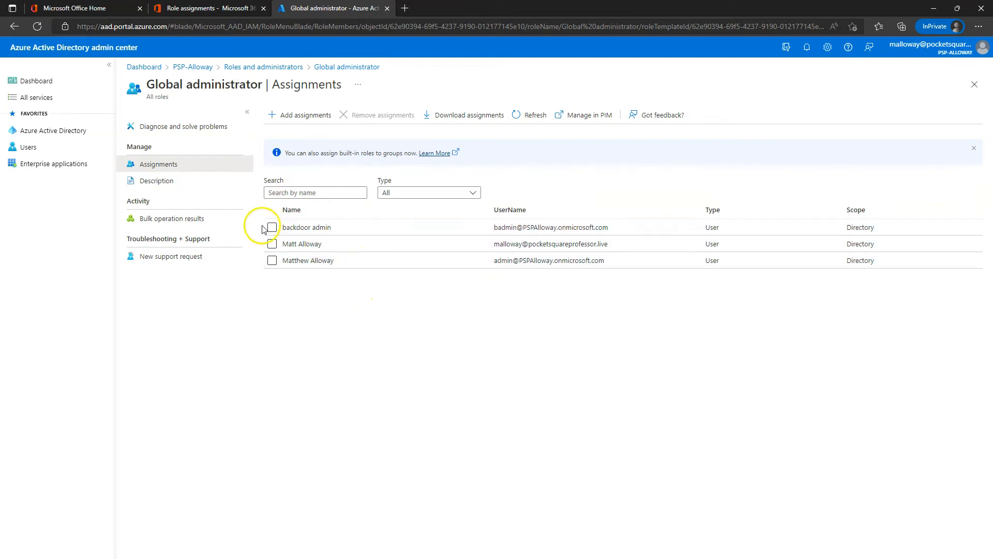
Open the Global administrator role's description and examine its summary and full list of role permissions.
click(165, 181)
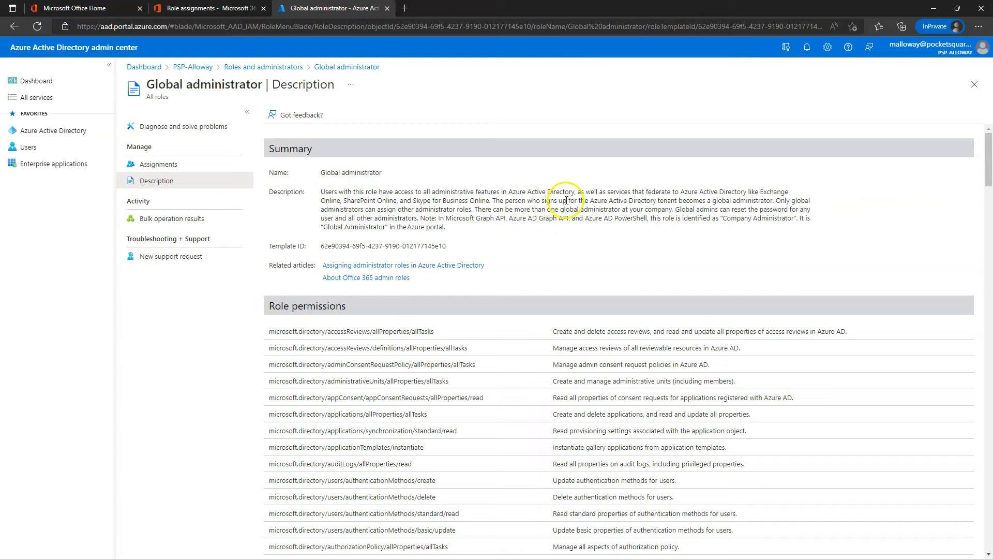
scroll(466, 290, down, 4)
scroll(481, 323, down, 5)
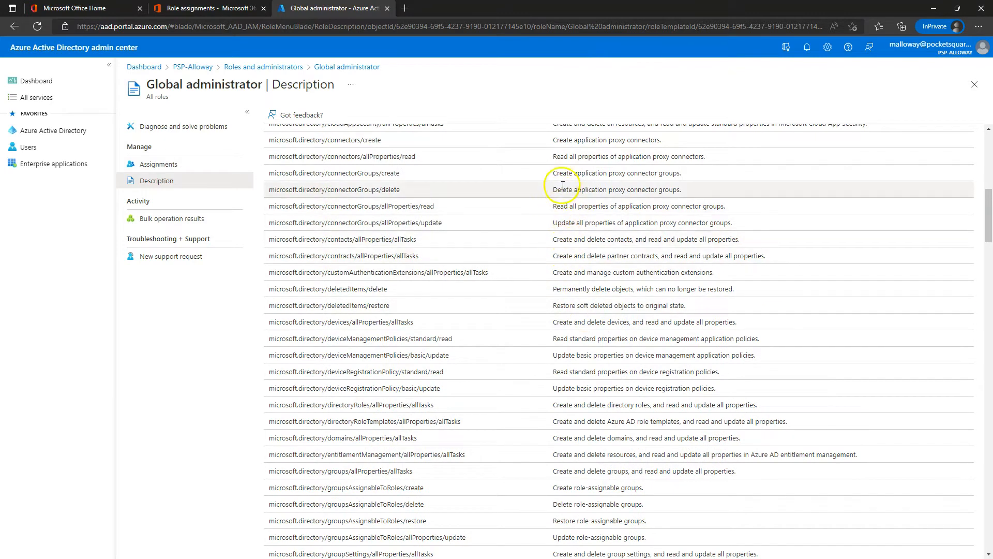
scroll(563, 185, down, 6)
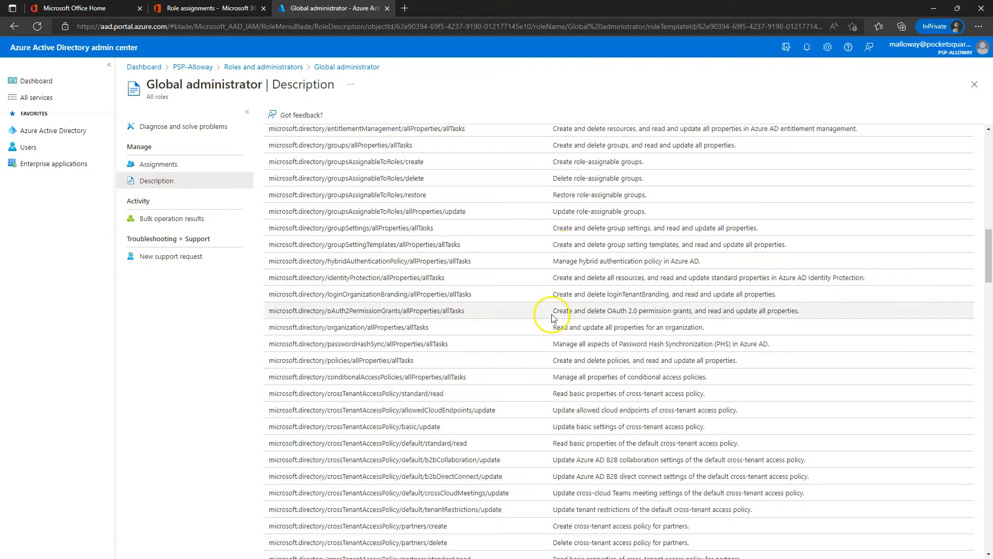
scroll(564, 289, down, 6)
scroll(564, 317, down, 15)
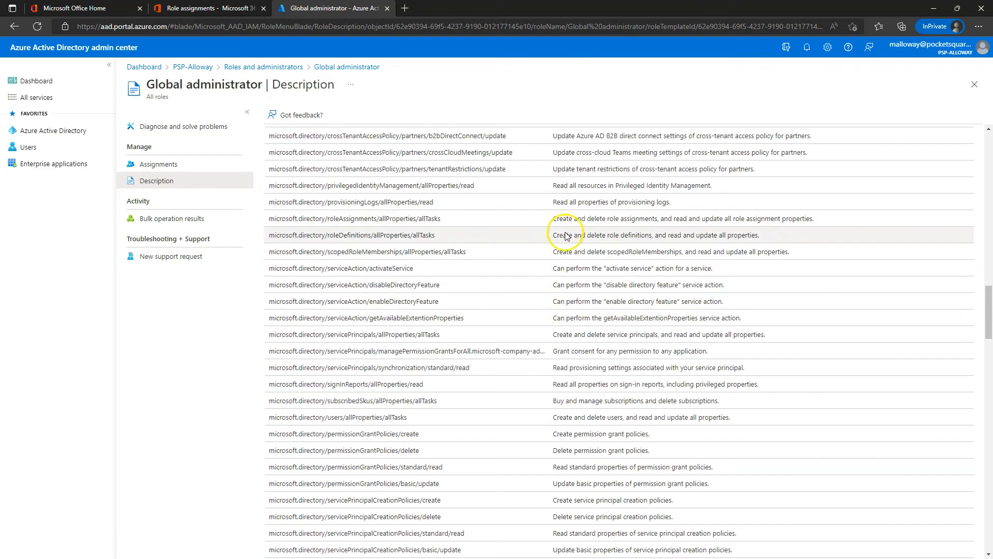
scroll(573, 264, down, 15)
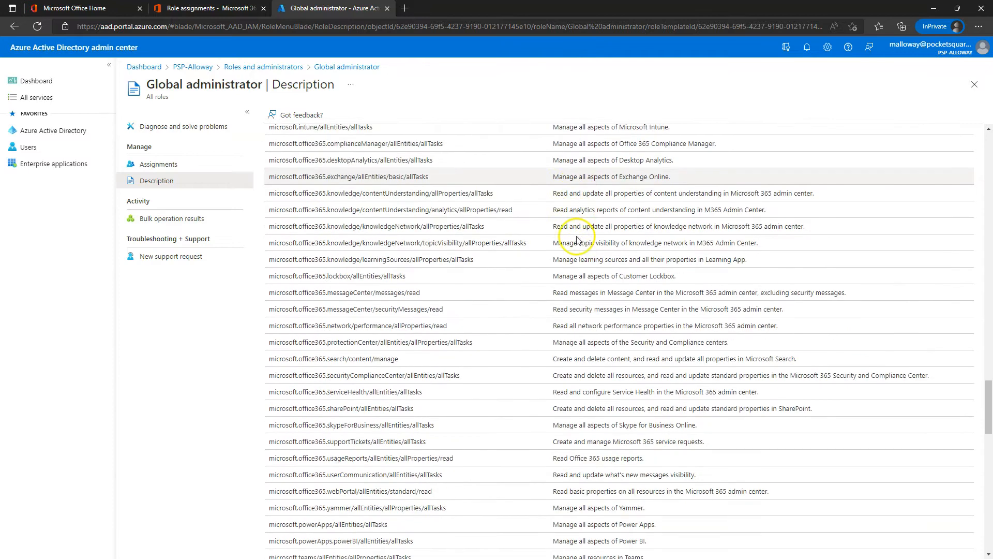
scroll(579, 265, down, 15)
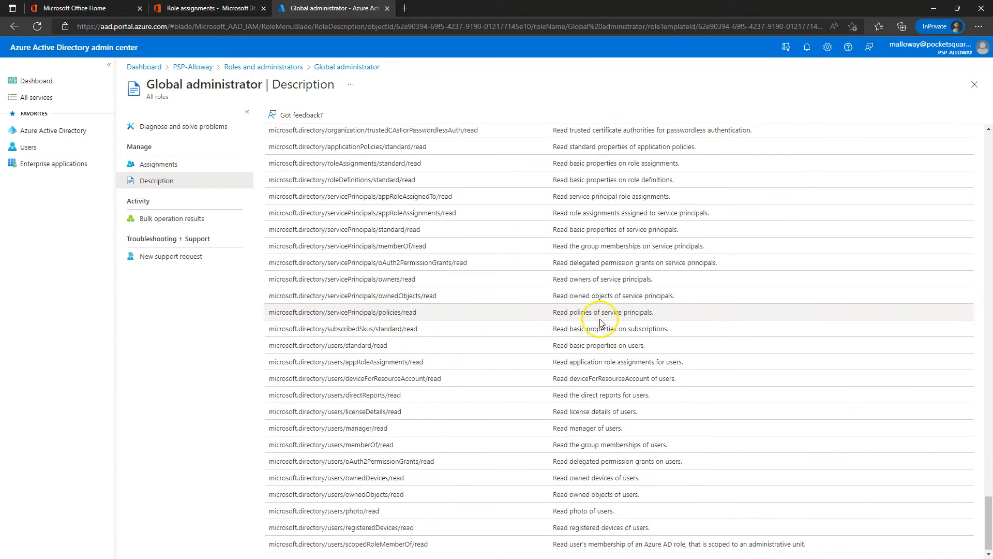
Review the Global administrator role's summary and assignments, and return to the list of all roles.
scroll(592, 492, up, 20)
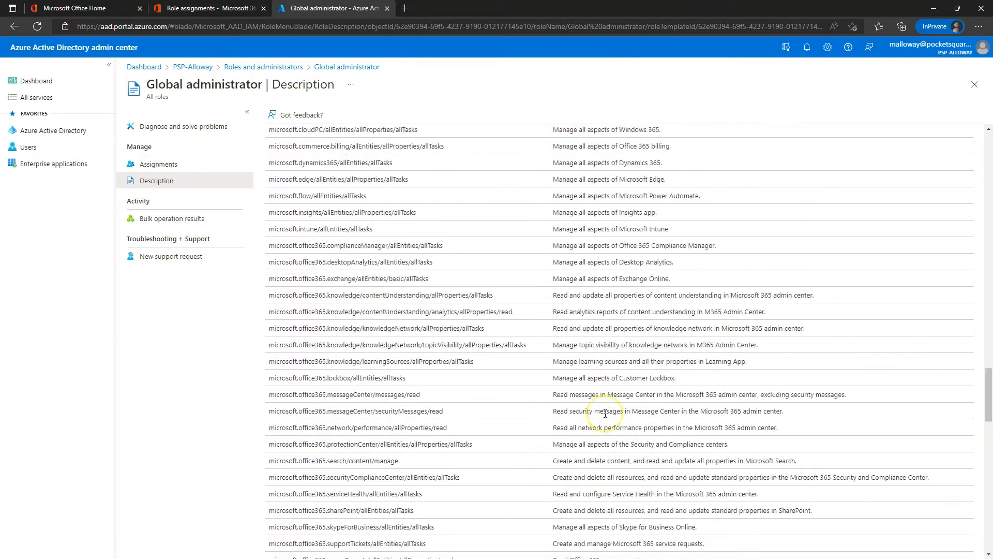
scroll(605, 414, up, 2)
click(581, 231)
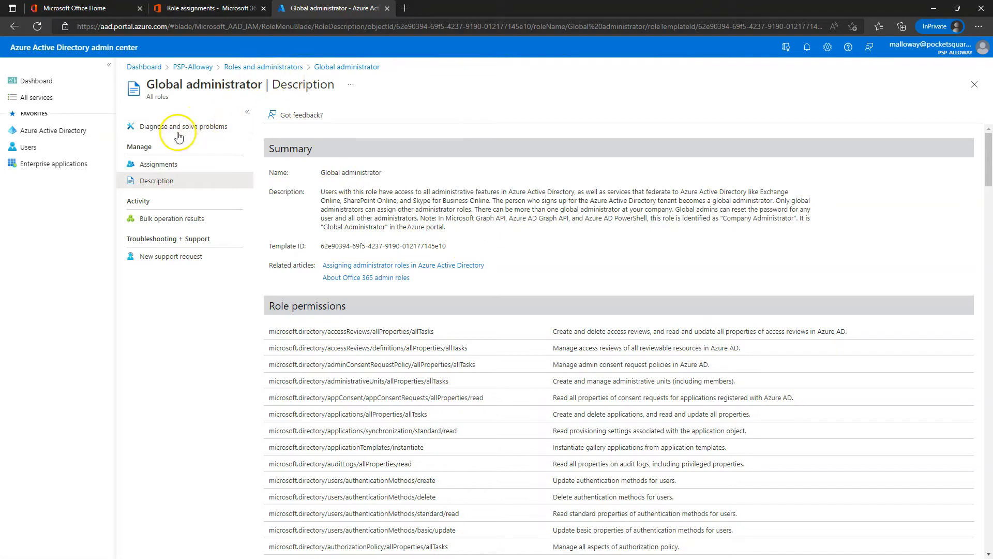
click(158, 164)
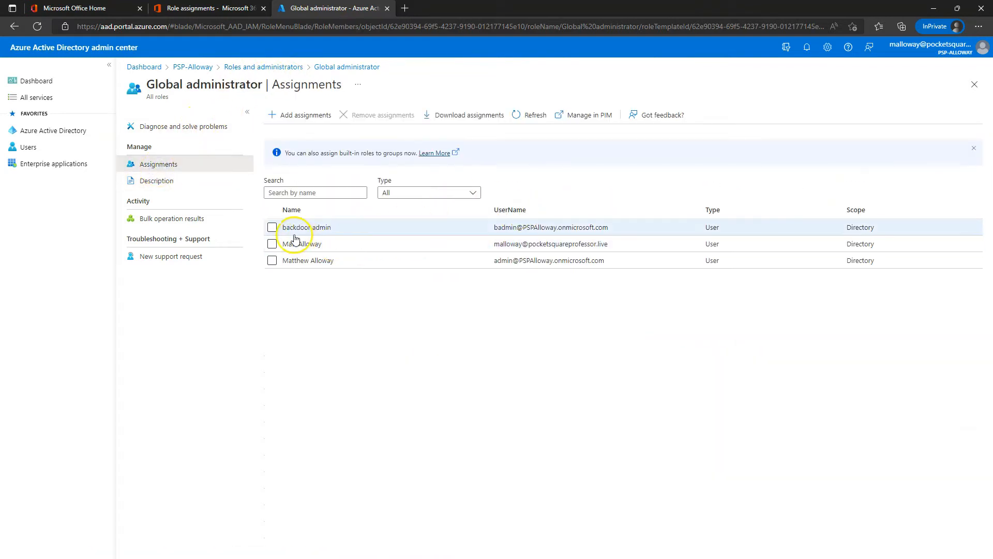
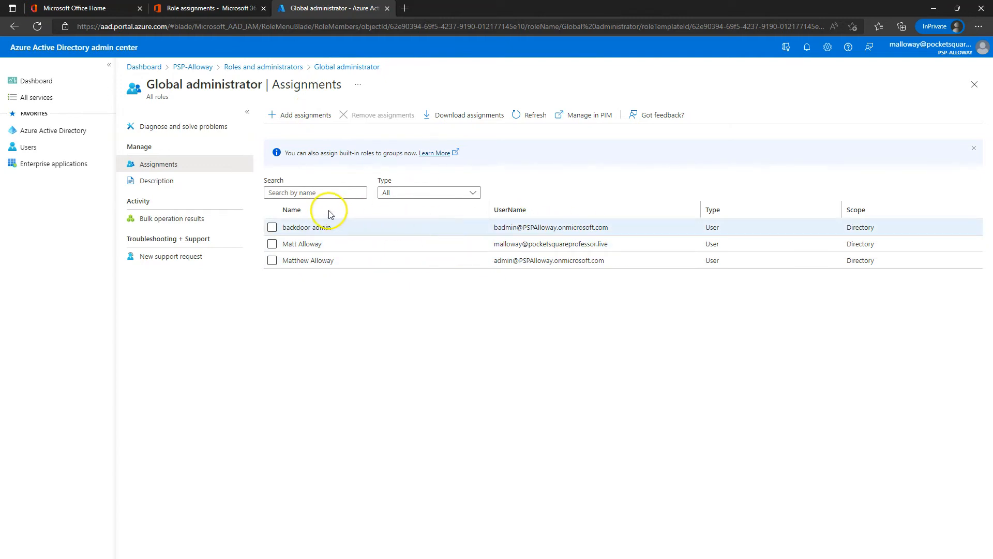
click(263, 67)
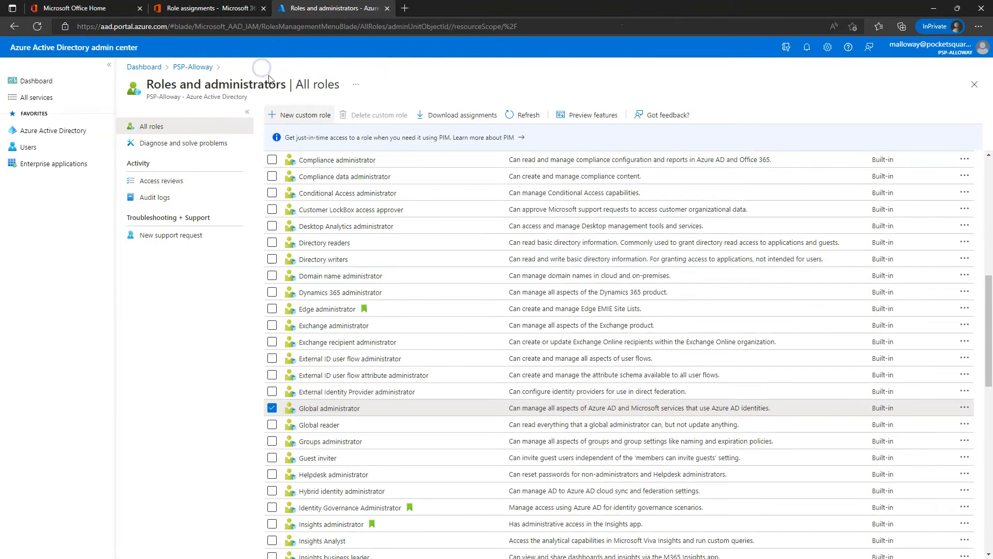
scroll(482, 325, down, 4)
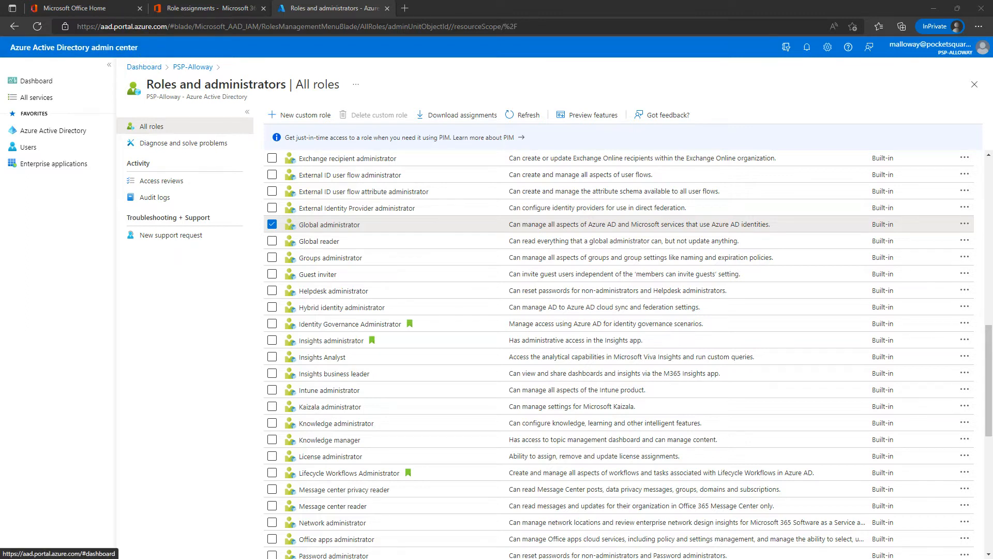
Switch to the Microsoft 365 admin center and open the list of active users.
key(ctrl+Tab)
key(ctrl+Tab)
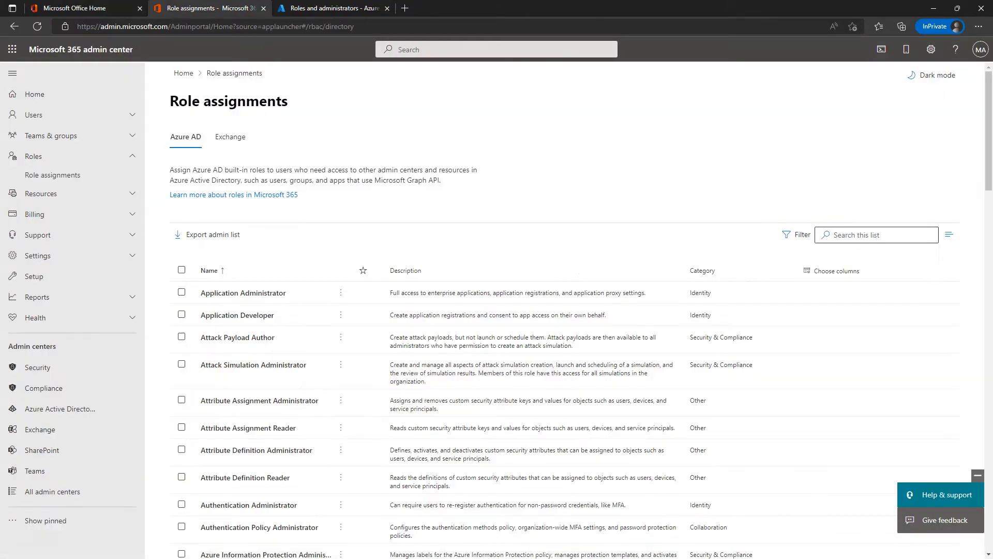
click(51, 116)
click(45, 133)
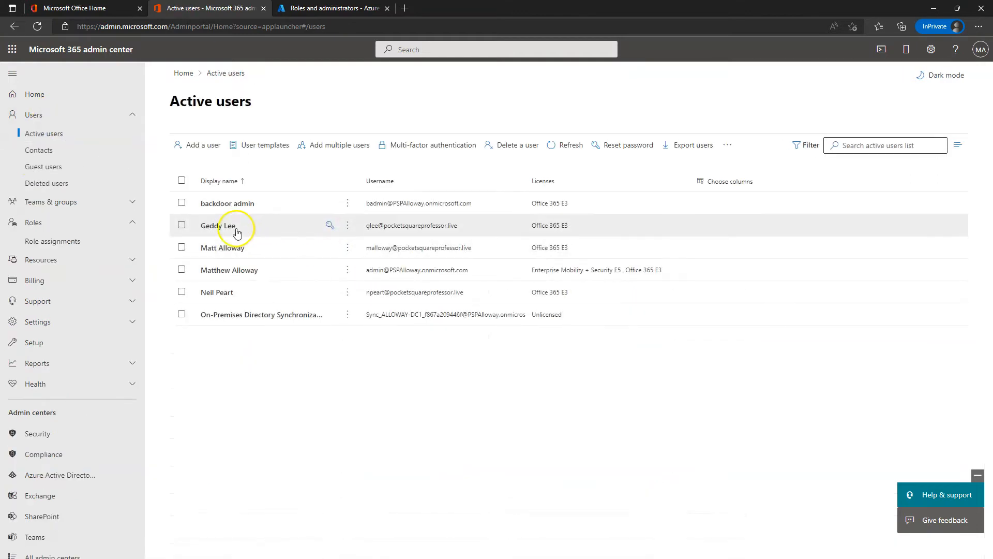
Add the Sync status column to the Active users list and save the column selection.
click(735, 184)
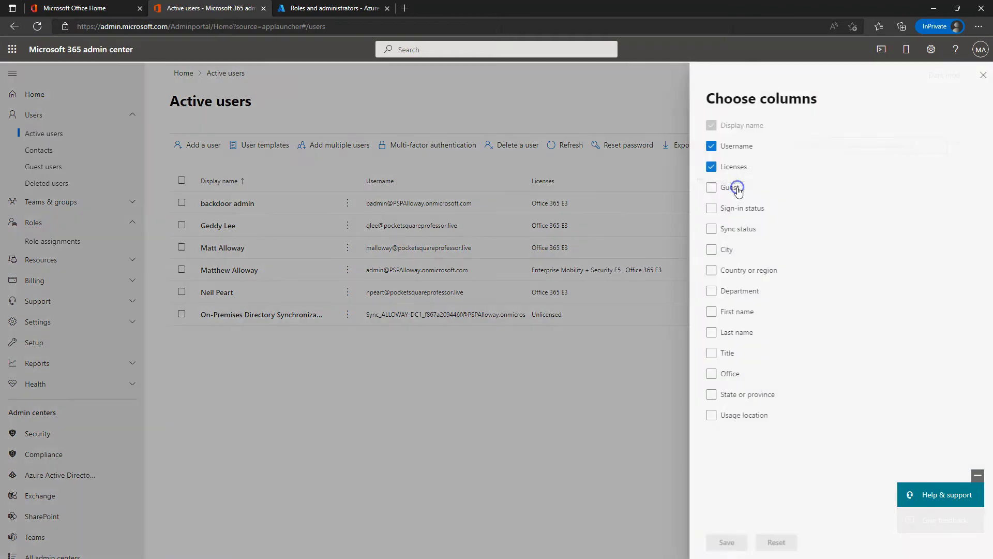
click(709, 229)
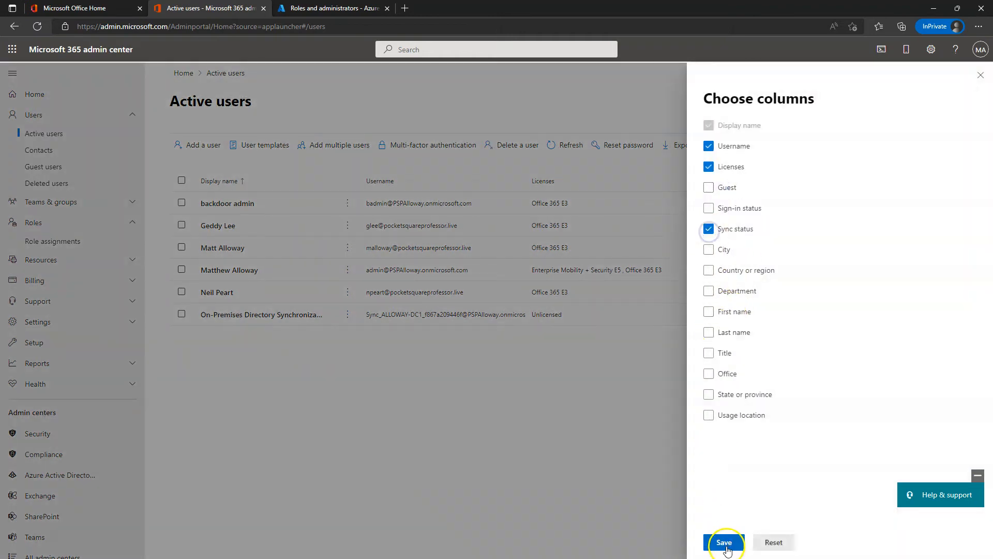
click(724, 542)
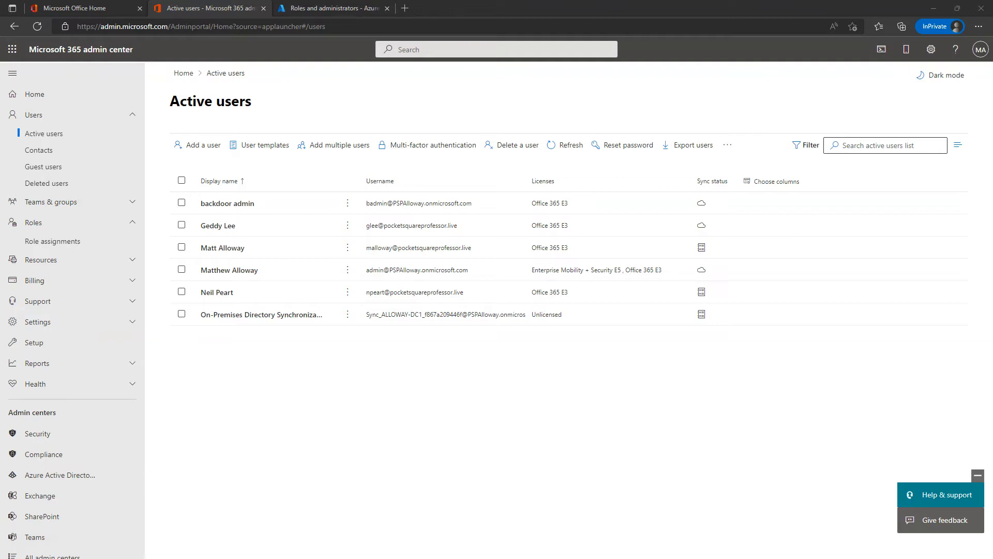
Switch to the Incognito browser window, maximize it and sign in to Office with the test user's account password.
drag(683, 558, 599, 145)
double_click(598, 146)
click(553, 332)
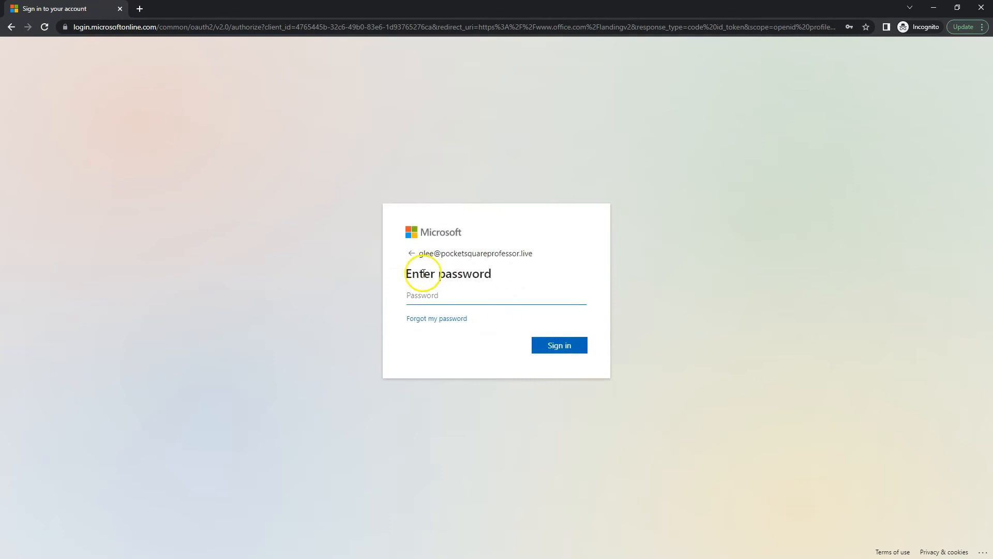
click(439, 300)
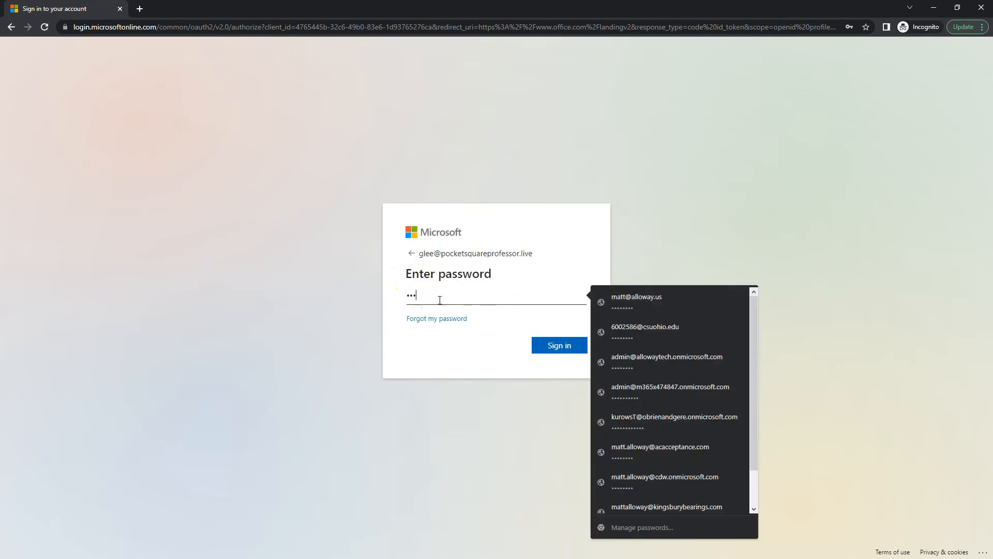
key(Return)
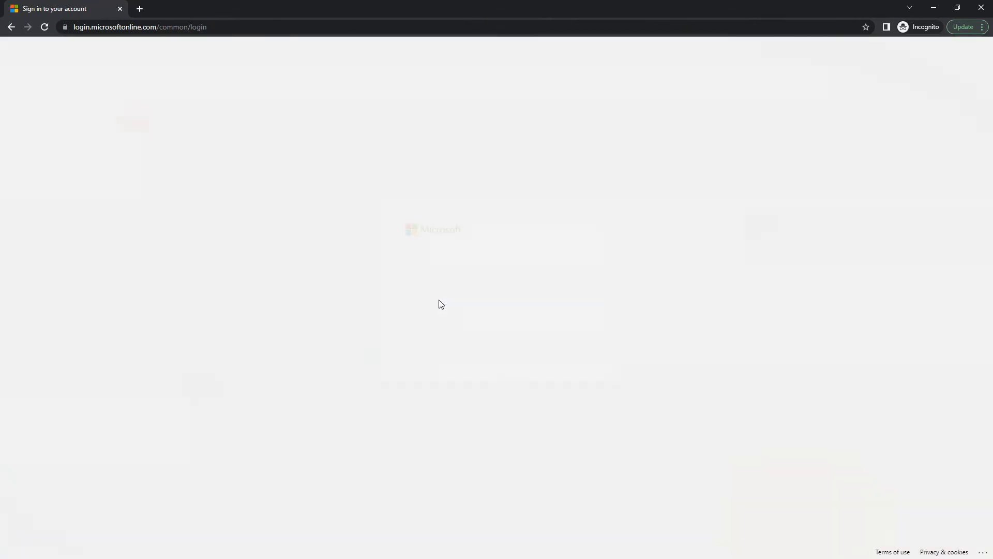
click(510, 352)
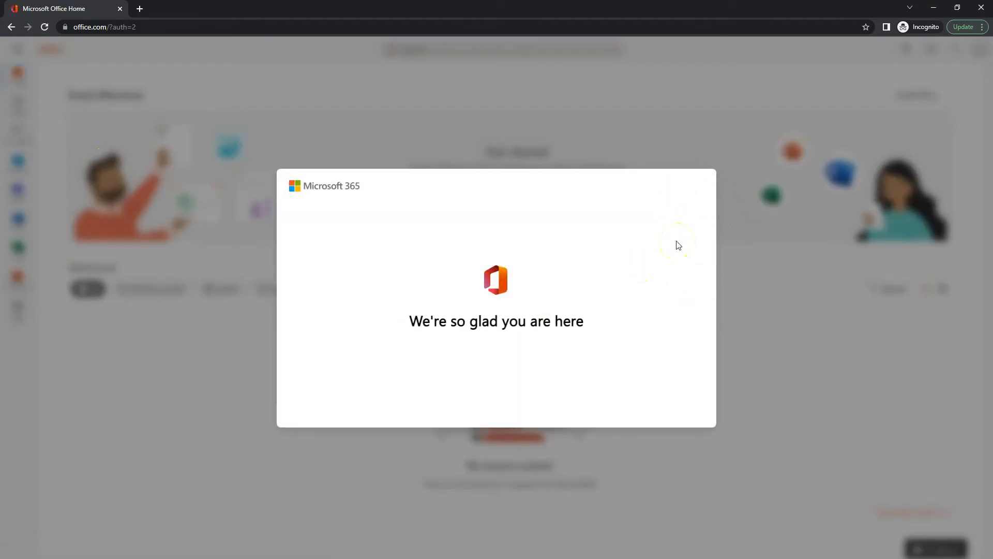
Go through the Microsoft 365 welcome slides and dismiss the Find more apps tip on the Office home page.
click(738, 297)
click(738, 298)
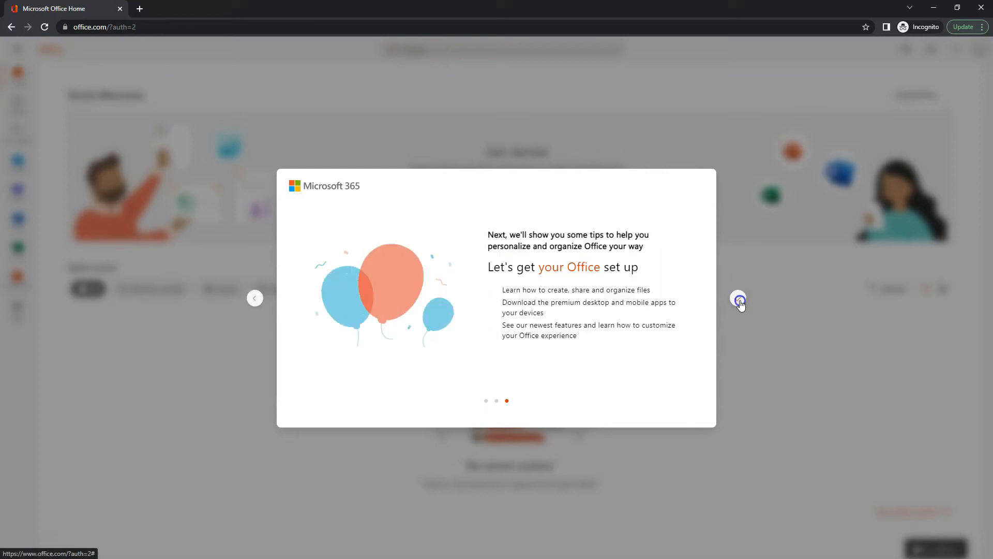
click(740, 300)
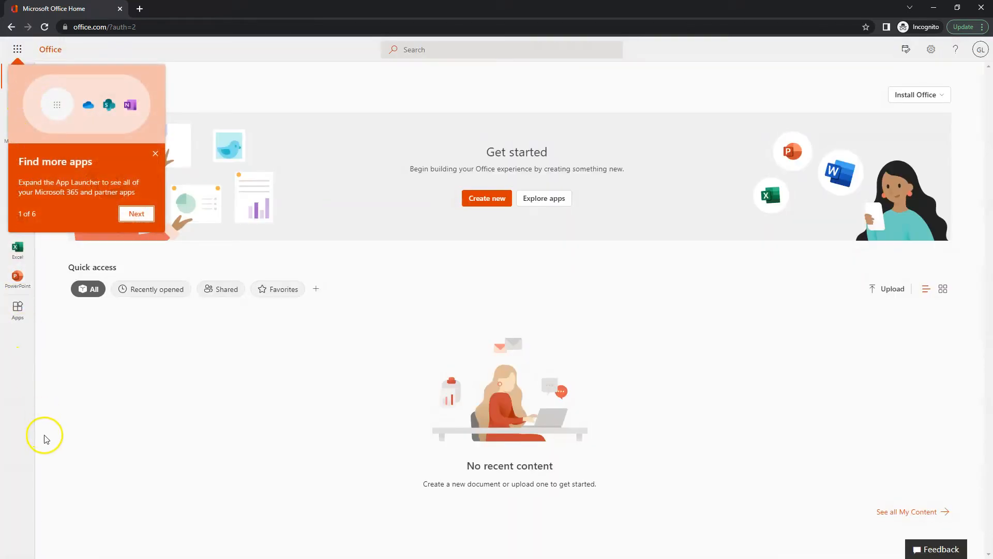
click(155, 154)
Open the complete list of Office apps and examine which apps are available to the test user.
click(17, 50)
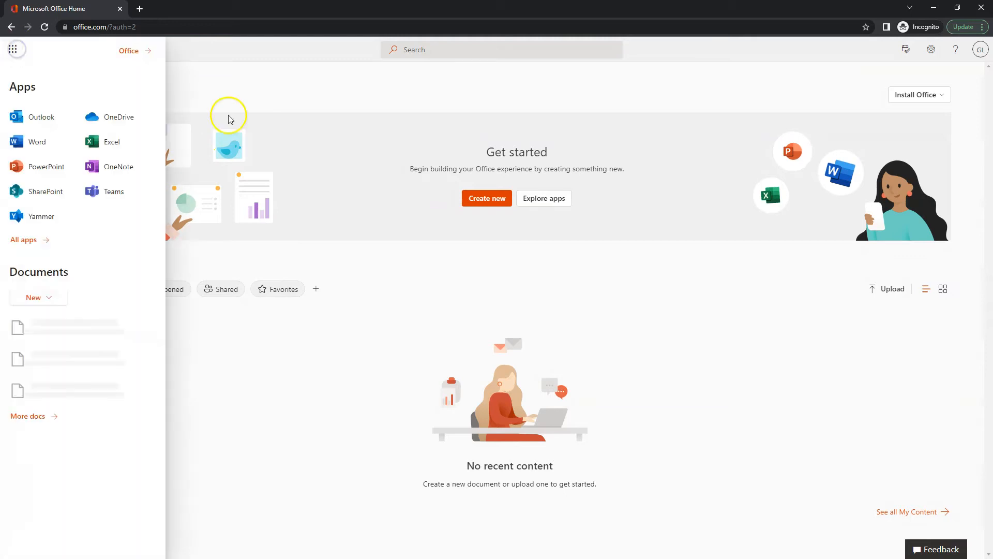
click(23, 240)
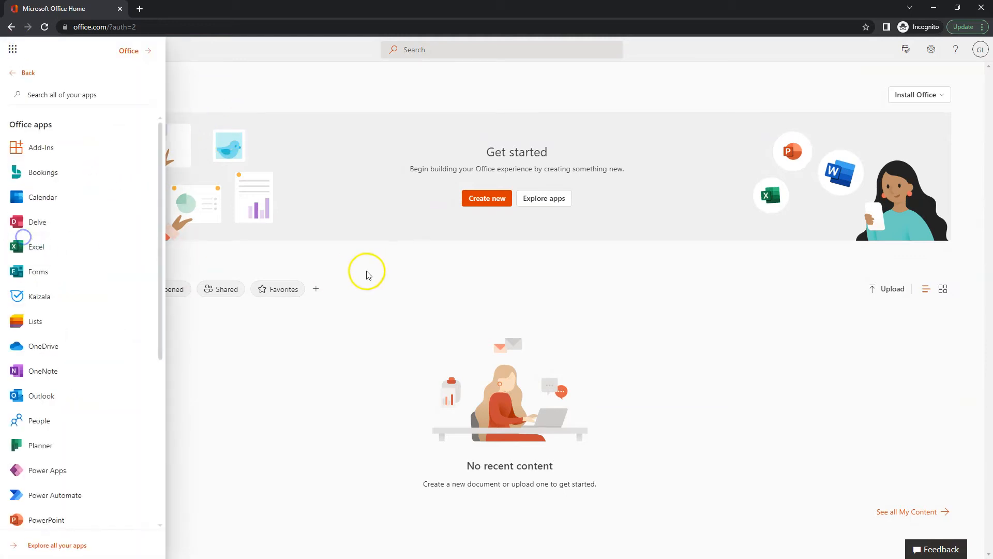
scroll(89, 232, down, 5)
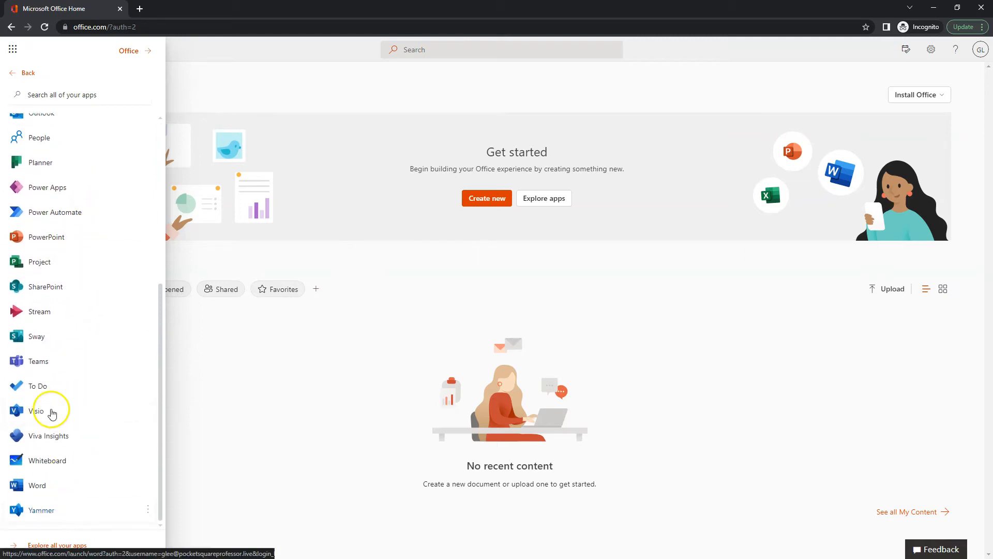
scroll(62, 231, up, 5)
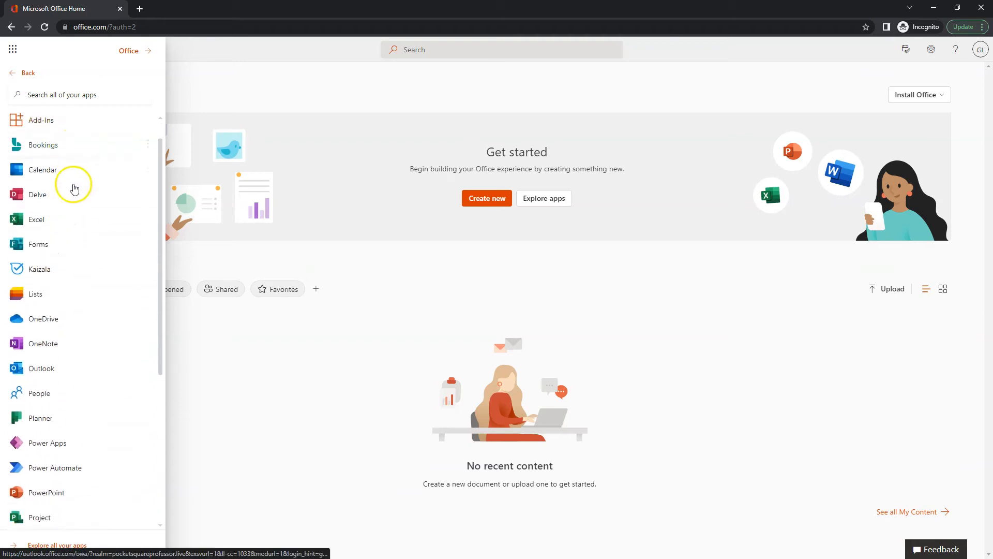
scroll(71, 310, down, 5)
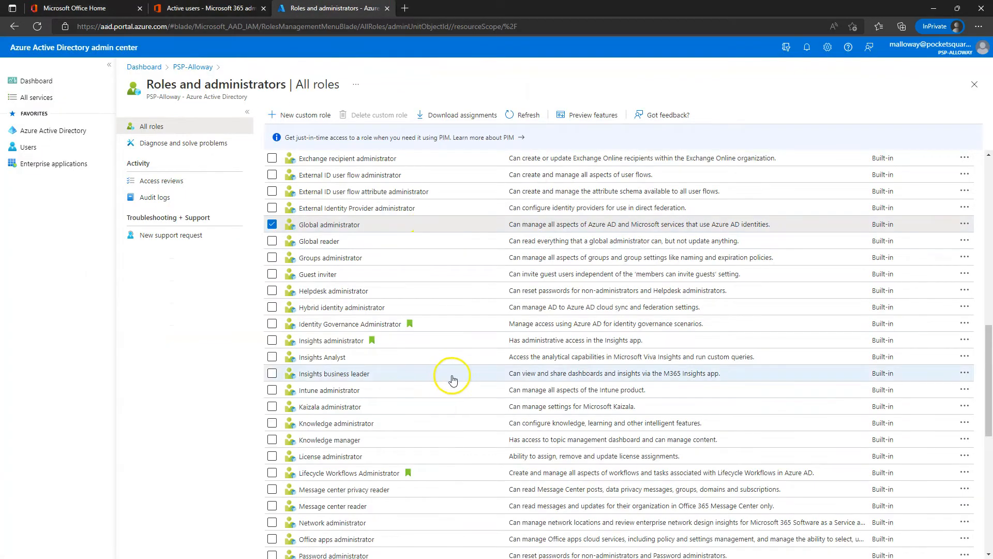
Switch back to the Azure Active Directory admin center and open the SharePoint administrator role's assignments.
scroll(412, 352, down, 1)
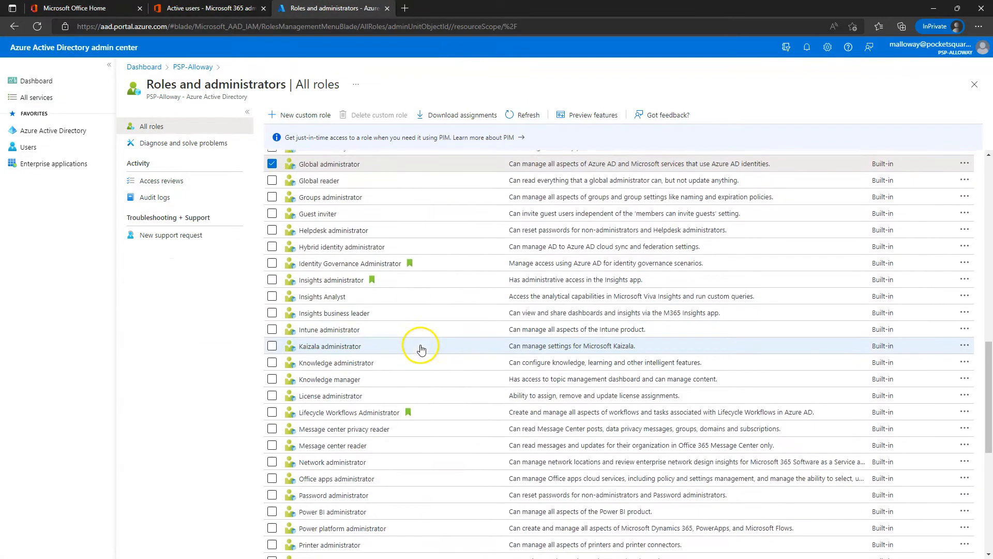
scroll(435, 344, down, 3)
scroll(448, 341, down, 3)
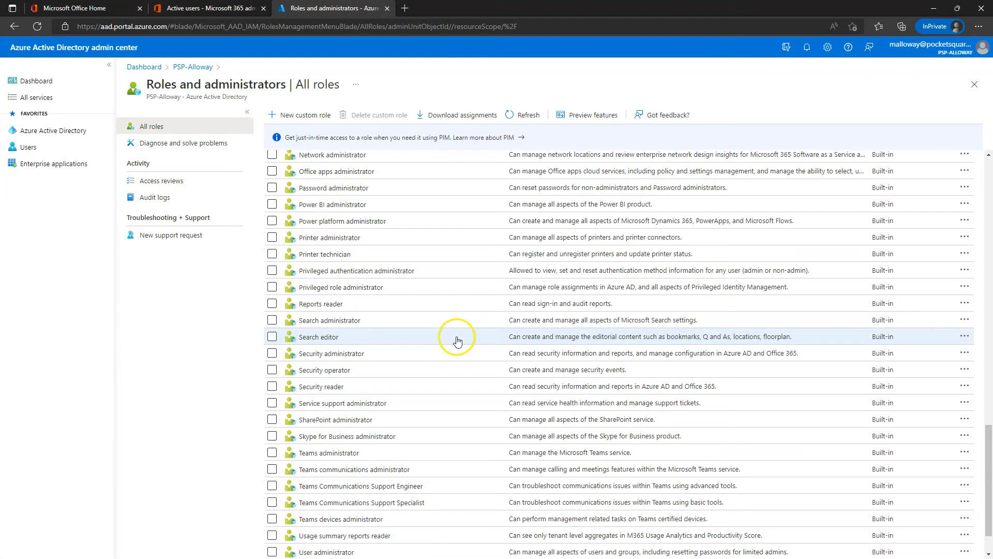
click(322, 422)
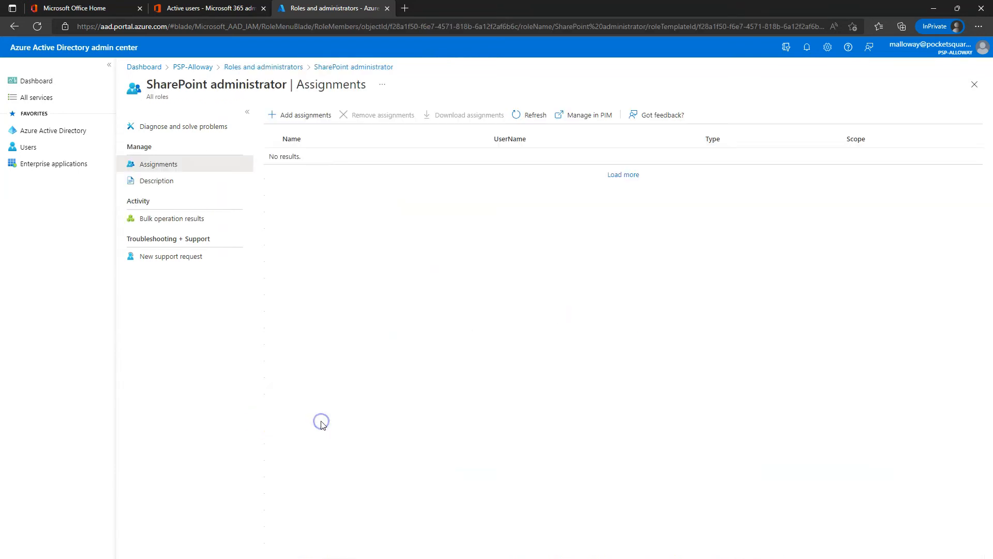
Assign the SharePoint administrator role to the test user signed in to Office in the Incognito window.
click(308, 115)
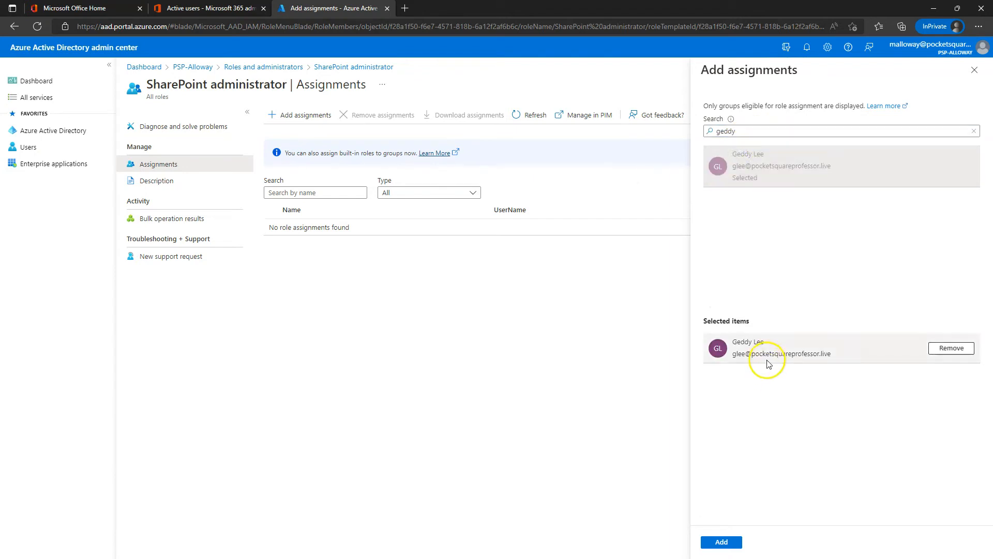
click(726, 546)
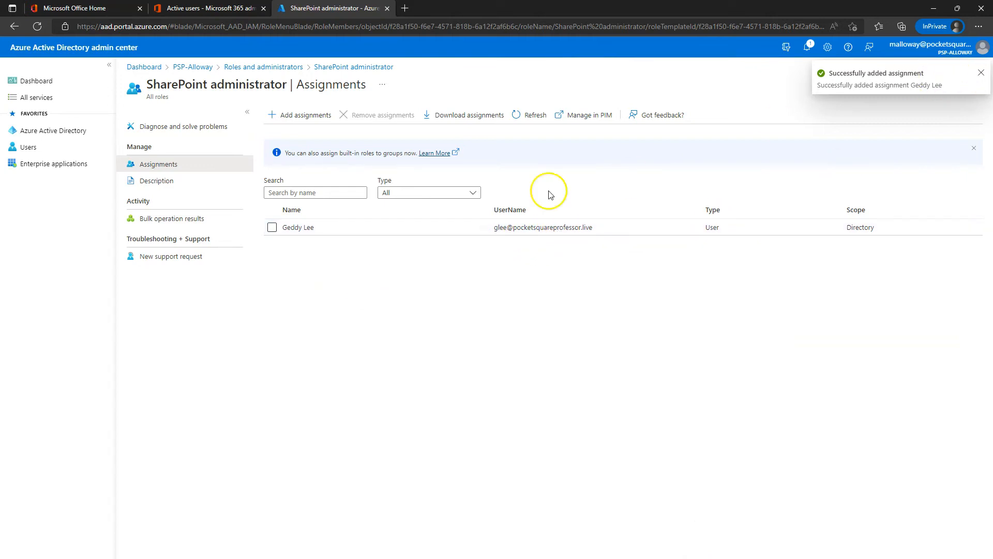
click(982, 72)
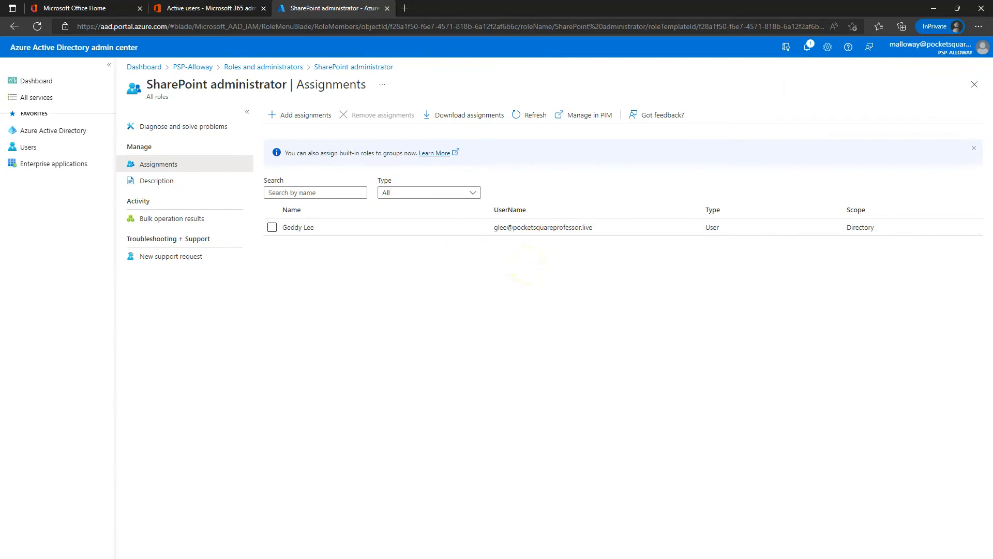
Return to the test user's Incognito window, reload the Office home page and review the full list of available apps.
drag(0, 82, 606, 66)
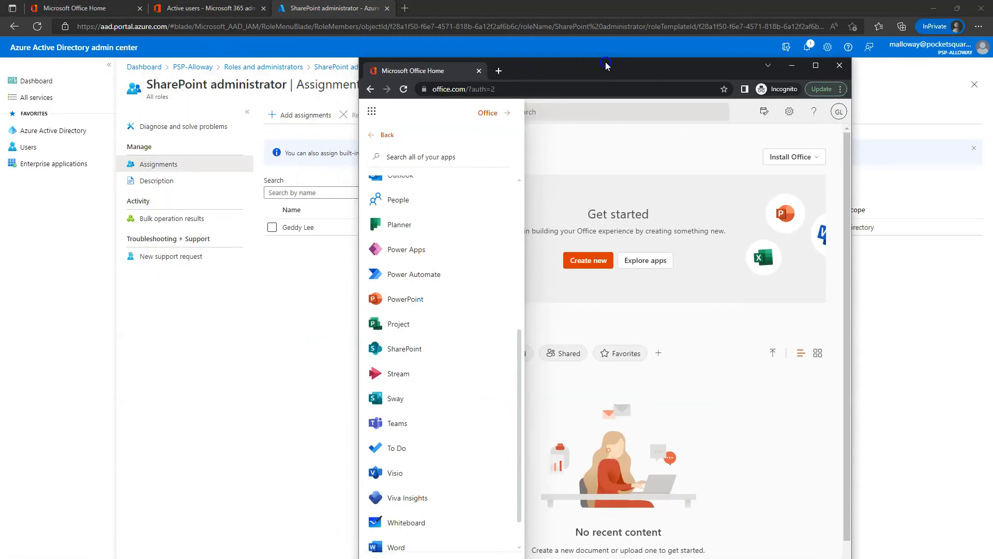
double_click(631, 66)
click(44, 24)
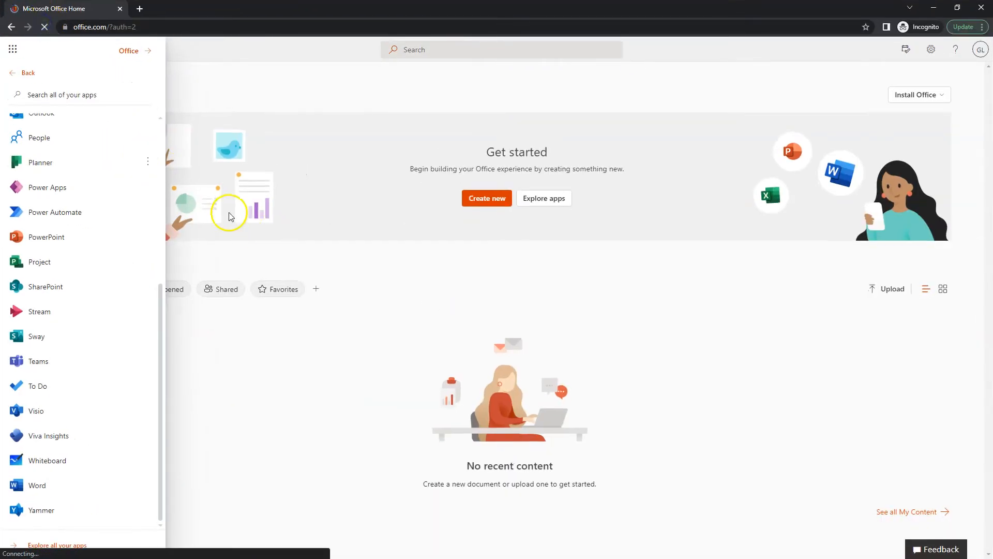
click(18, 48)
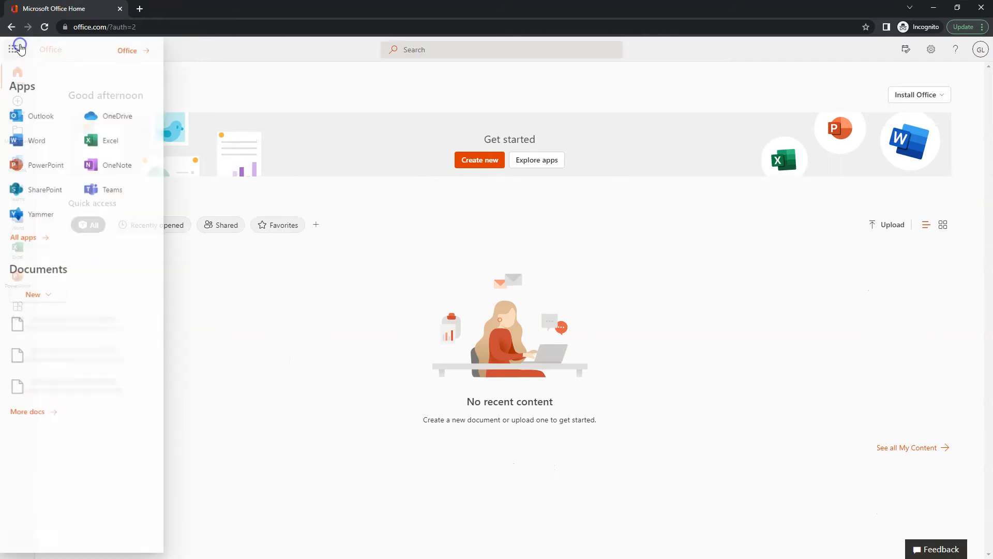
click(26, 238)
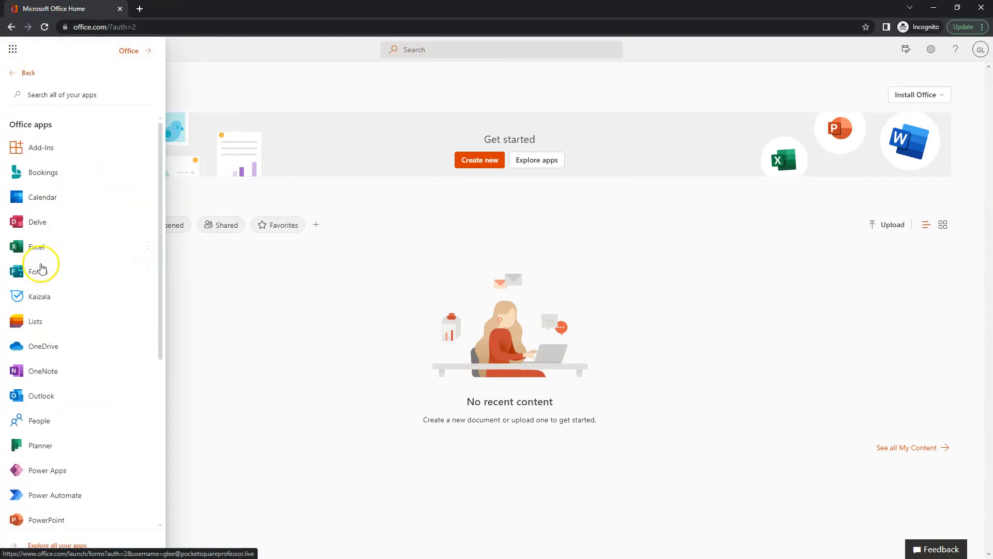
scroll(51, 321, down, 5)
scroll(73, 259, up, 5)
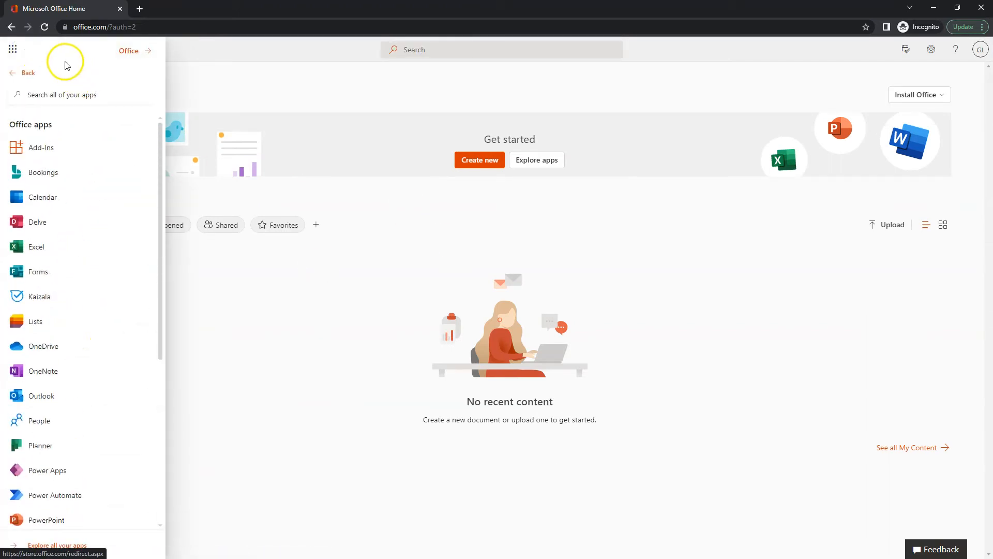
Reload the Office home page again and reopen the complete app list for another check.
click(46, 26)
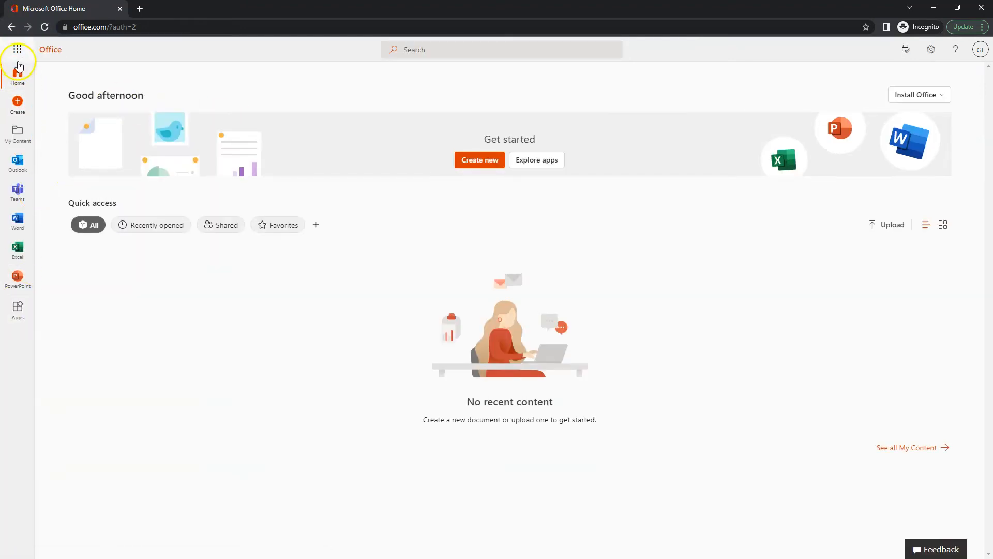
click(18, 50)
click(25, 239)
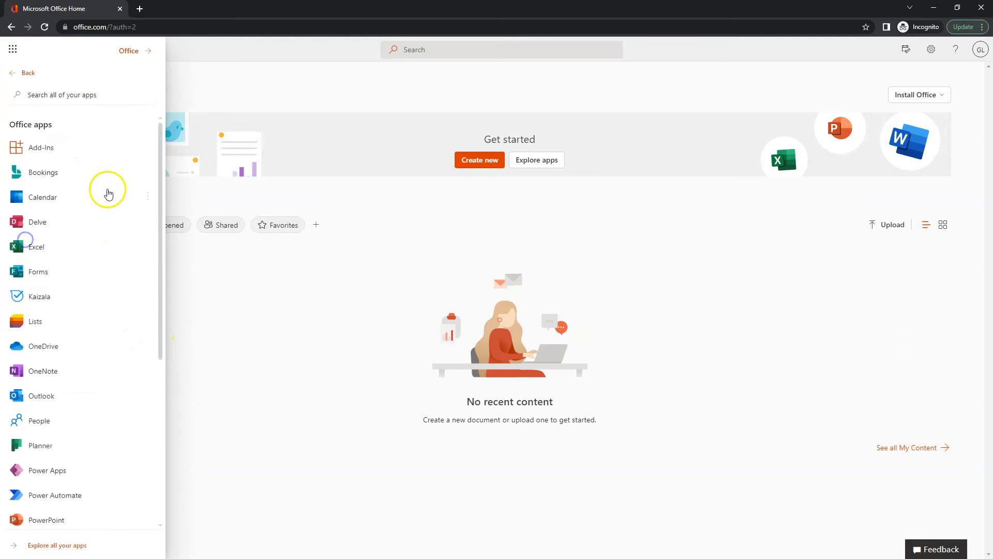
Sign the test user out of Office, sign back in with the account password, and decline to stay signed in.
scroll(103, 269, down, 5)
scroll(93, 424, up, 5)
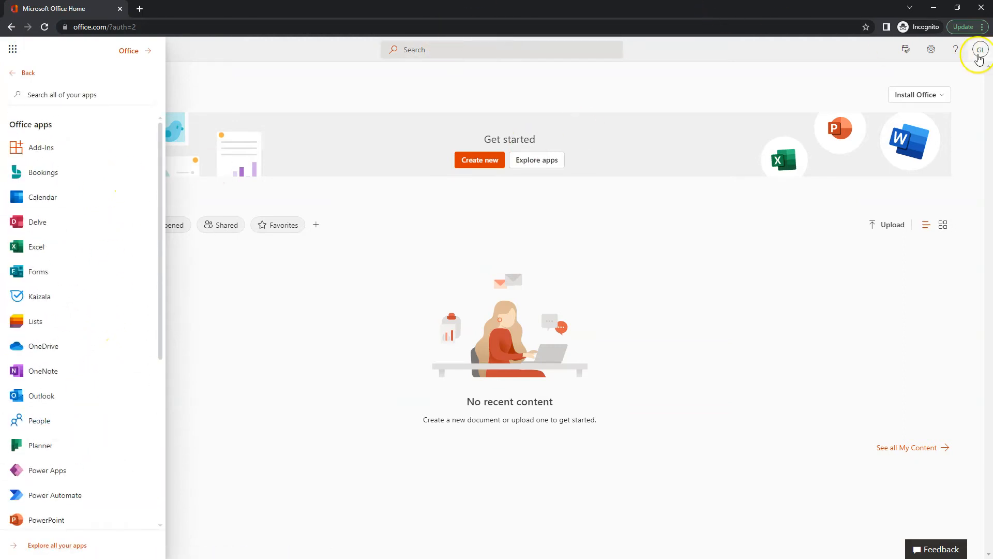
click(982, 50)
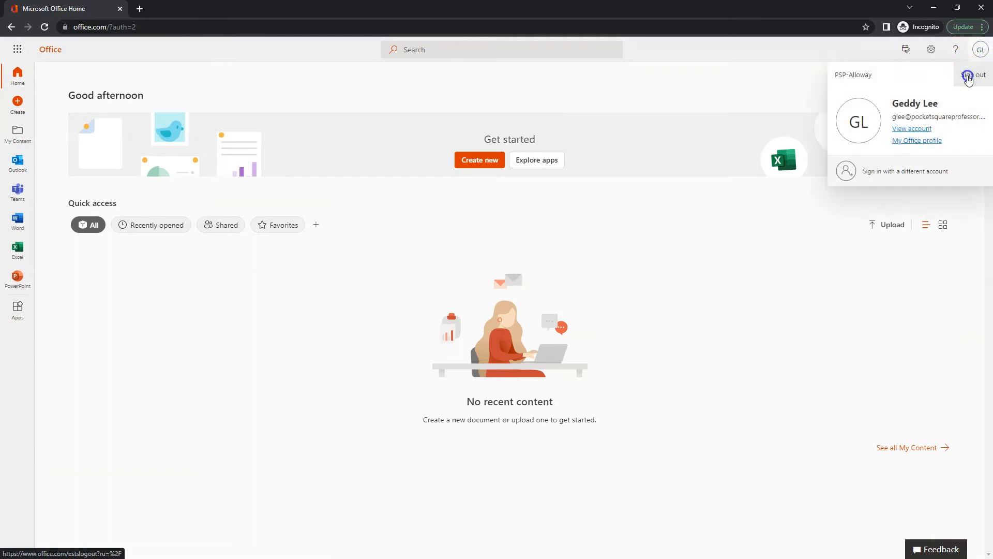
click(968, 77)
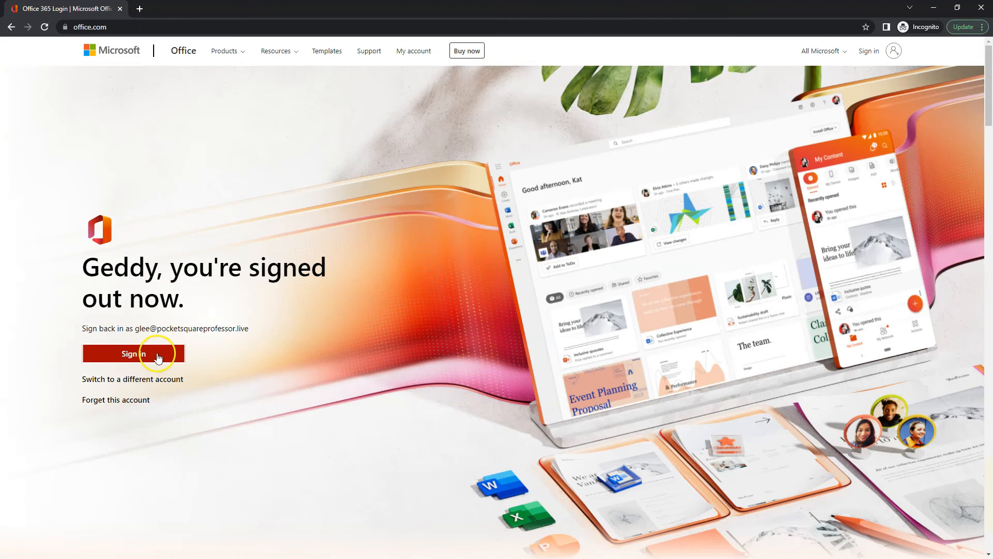
click(158, 357)
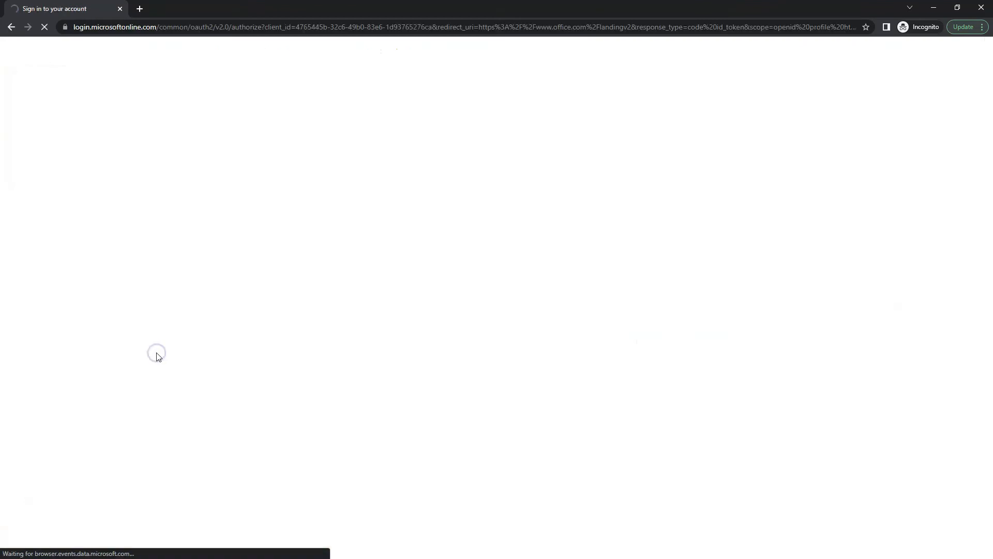
click(444, 289)
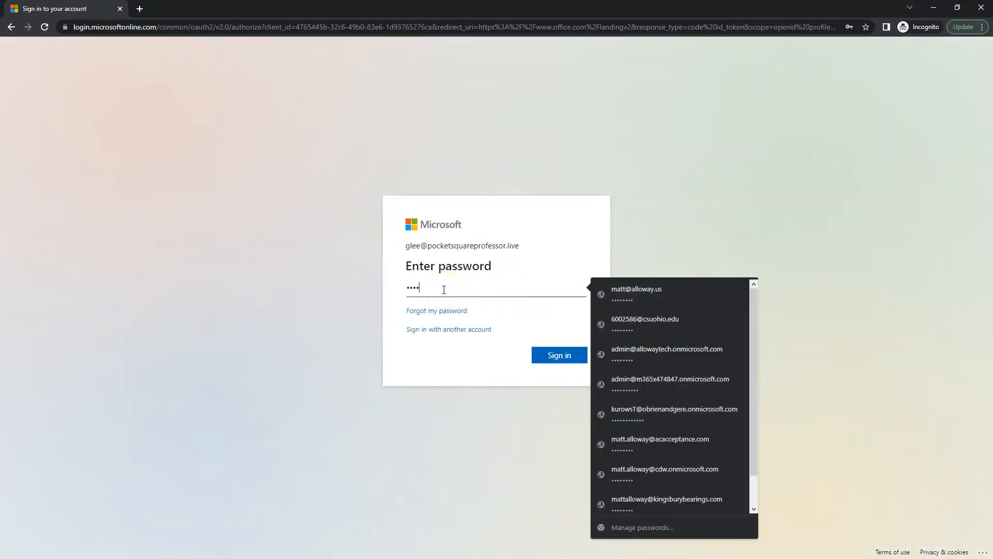
key(Return)
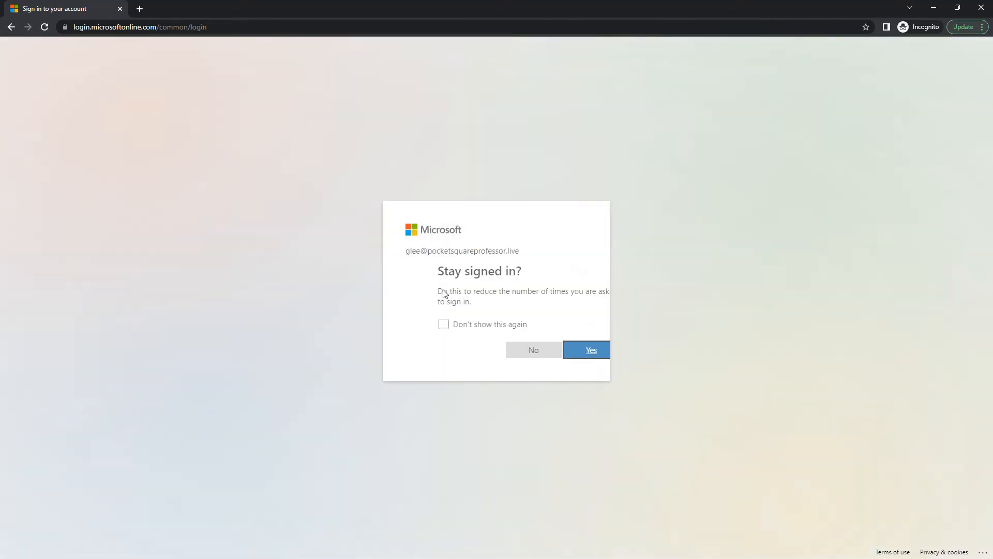
click(505, 350)
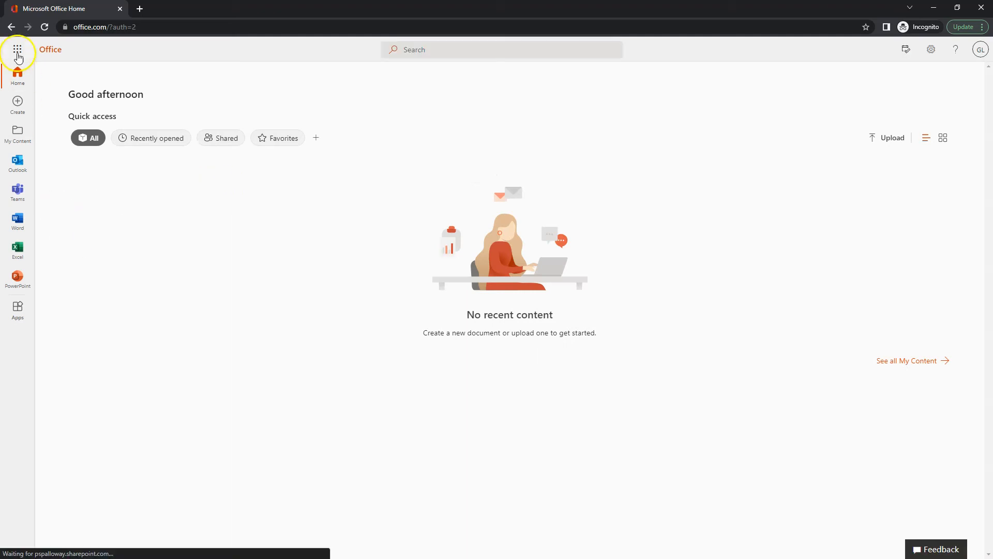
Review the test user's full list of Office apps for admin entries, then reload the home page and check the launcher again.
click(17, 49)
click(23, 241)
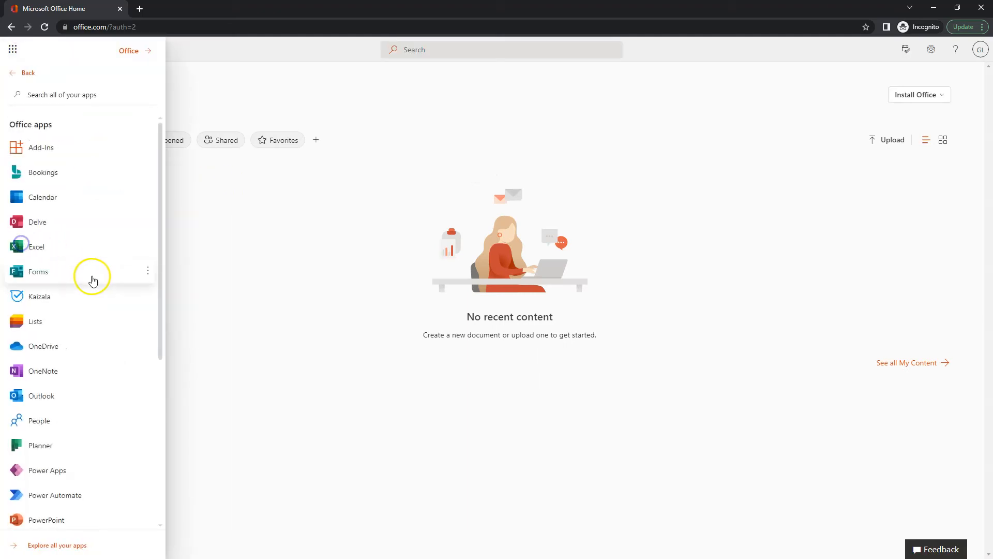
scroll(89, 280, down, 5)
scroll(88, 409, up, 5)
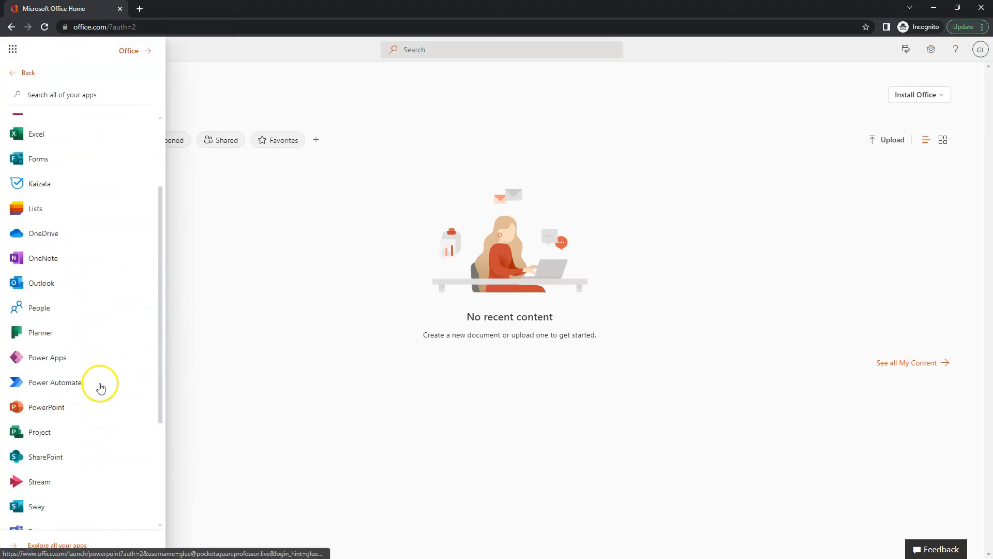
scroll(116, 274, down, 5)
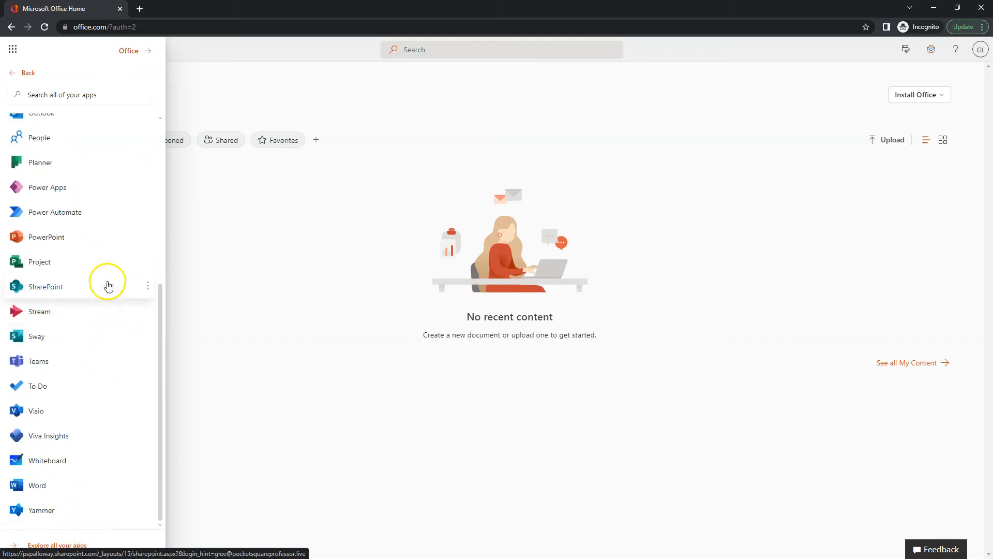
scroll(78, 362, up, 5)
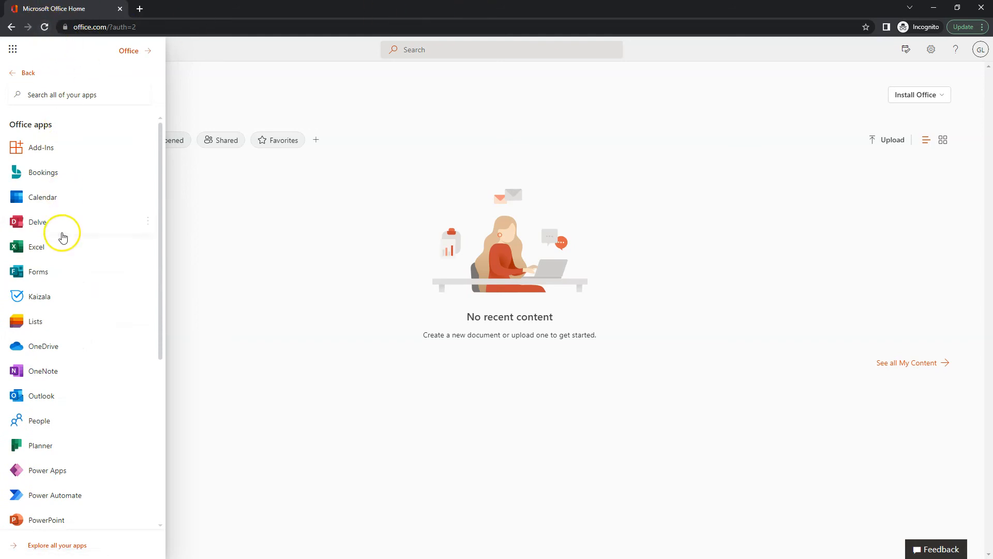
scroll(90, 269, down, 5)
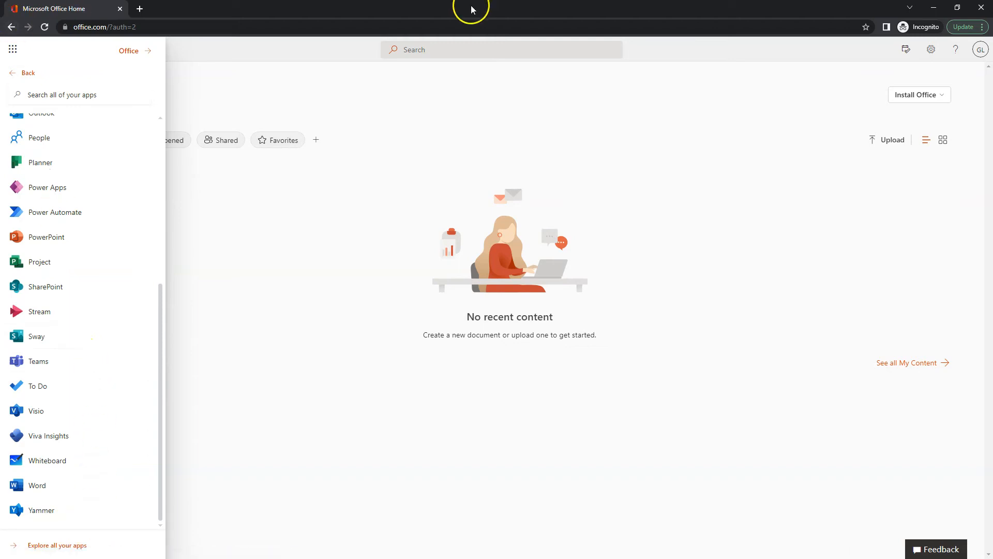
click(44, 28)
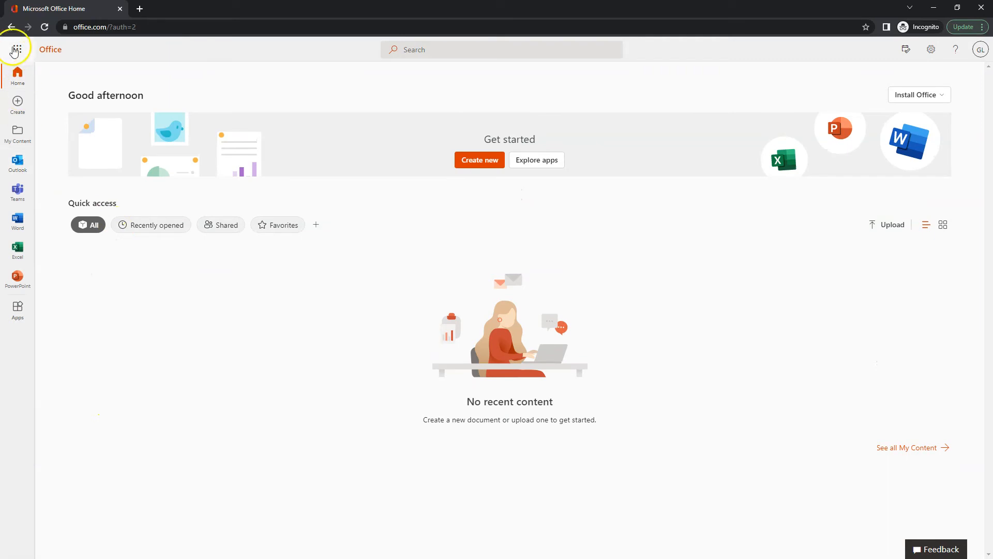
click(15, 50)
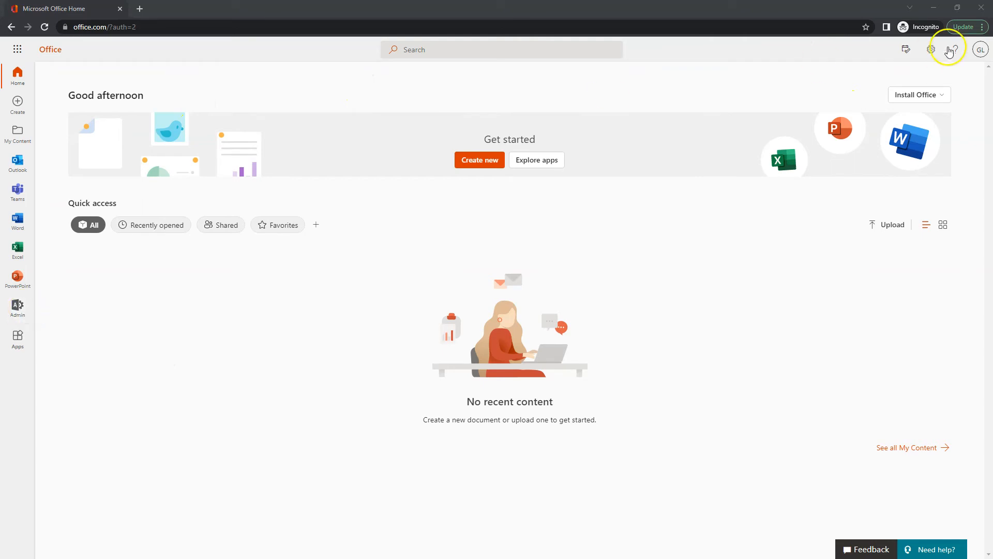
Open the Microsoft 365 admin center as the test user, expand the full navigation and display all admin centers.
click(980, 50)
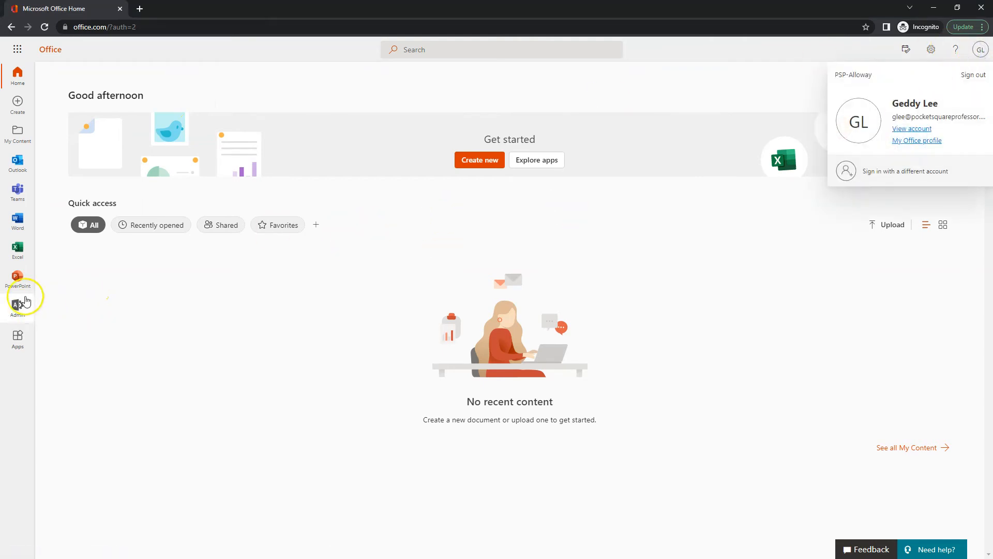
click(14, 309)
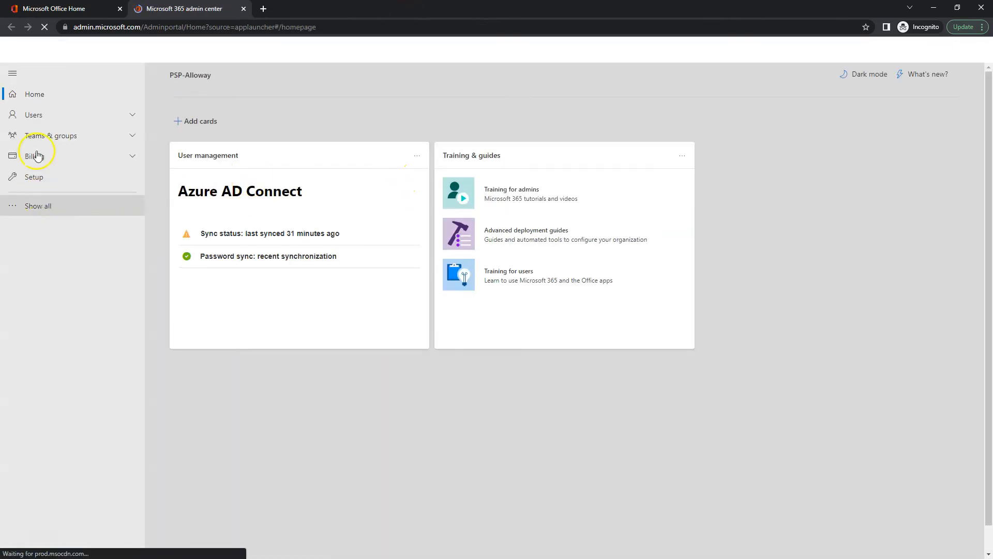
click(52, 206)
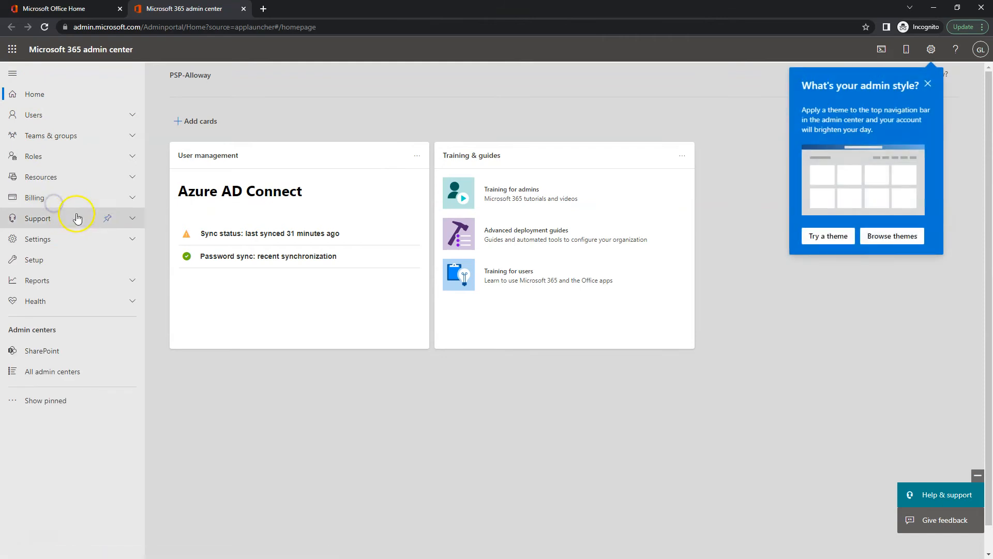
click(931, 85)
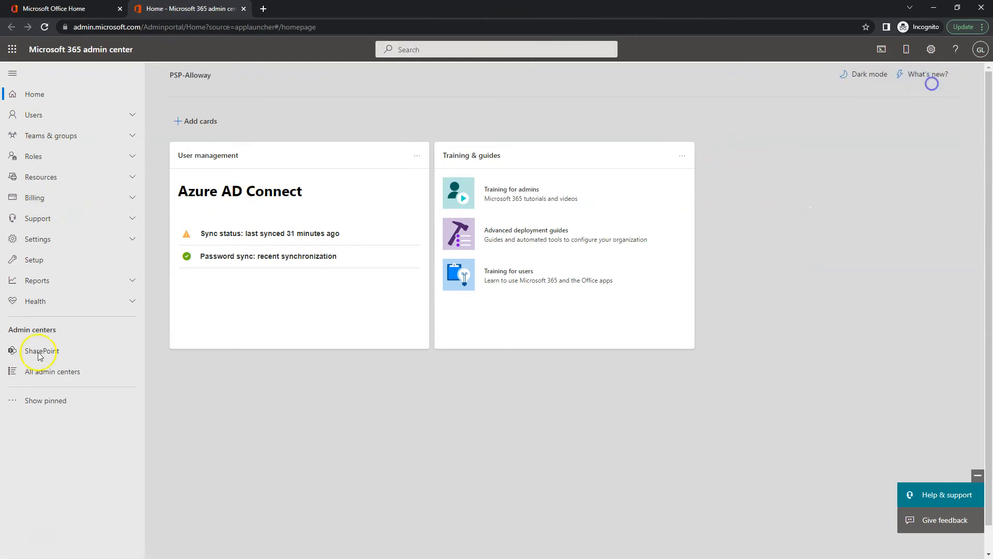
click(75, 376)
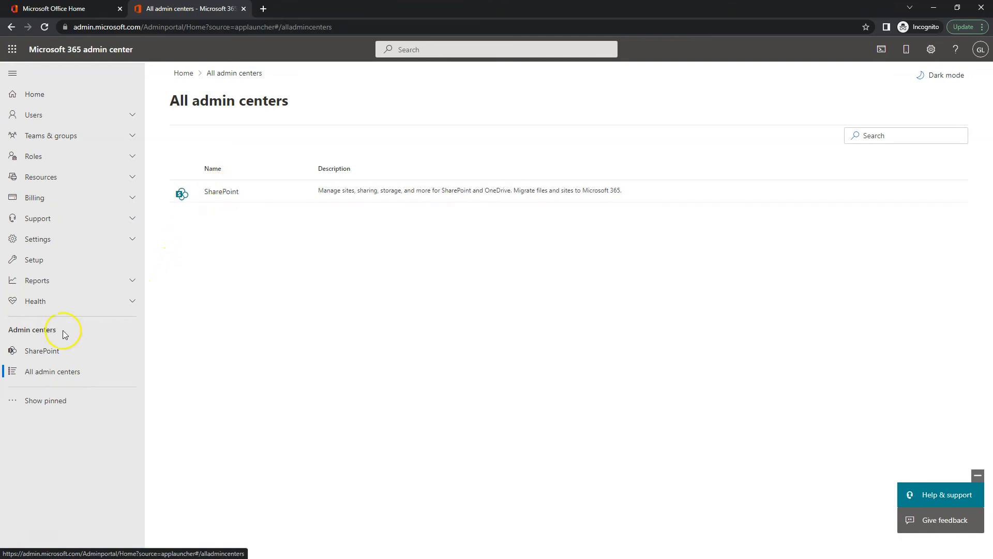
Examine the admin center options for Billing, Support, Settings, Setup, Reports, Health, Roles, and Teams & groups.
click(55, 197)
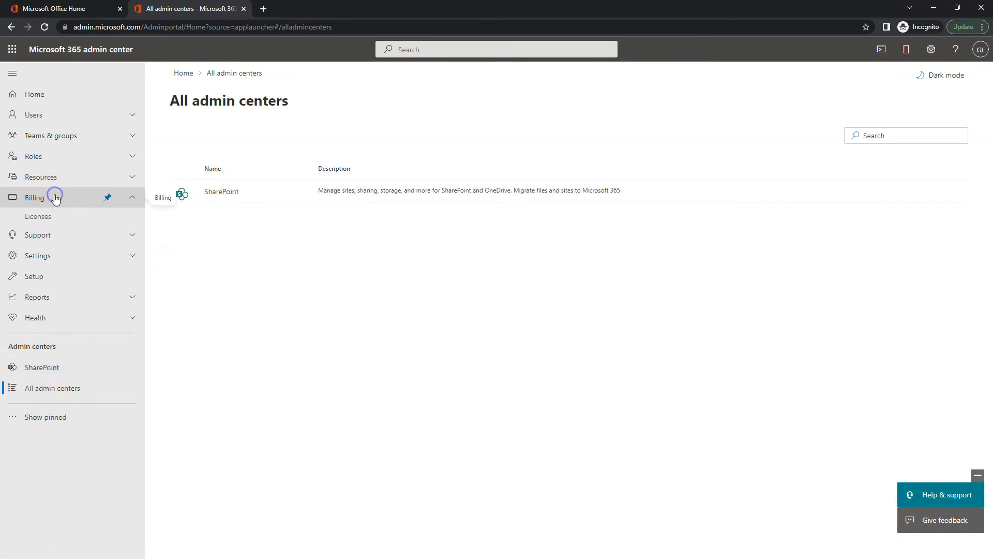
click(45, 235)
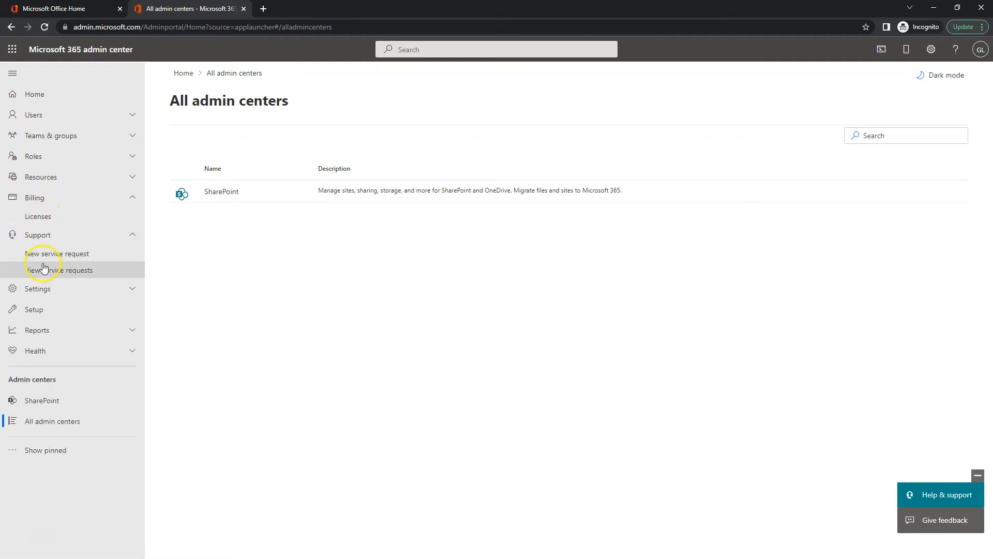
click(48, 235)
click(51, 257)
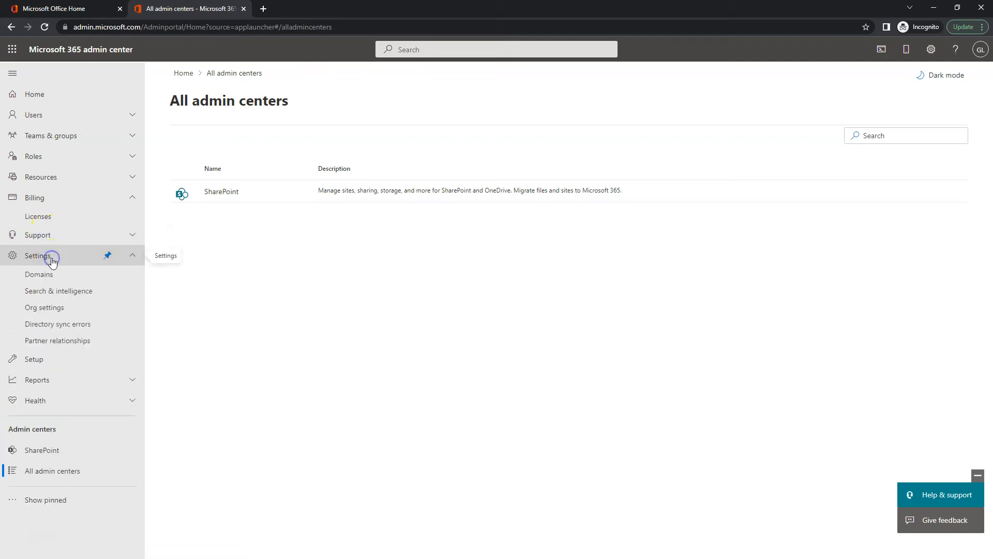
click(52, 356)
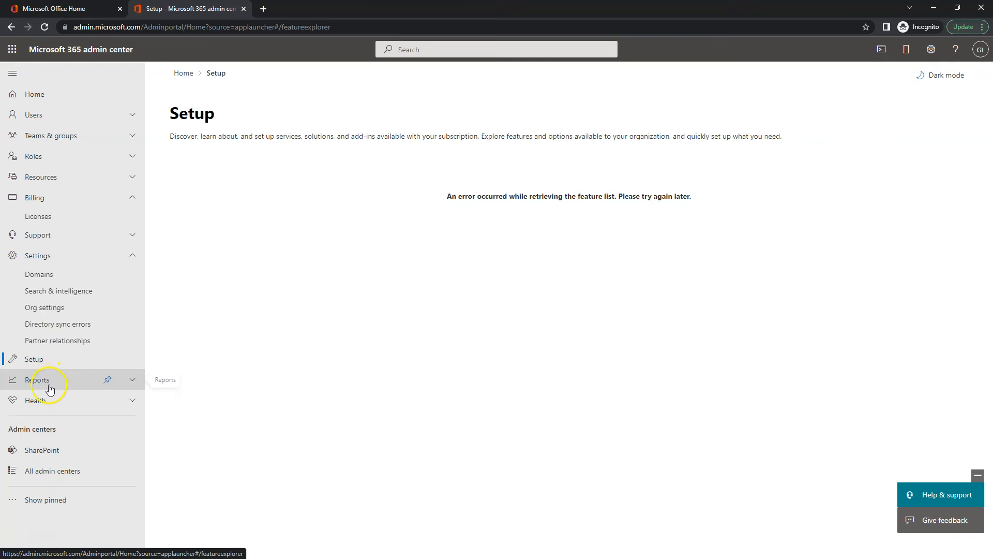
click(49, 381)
click(55, 432)
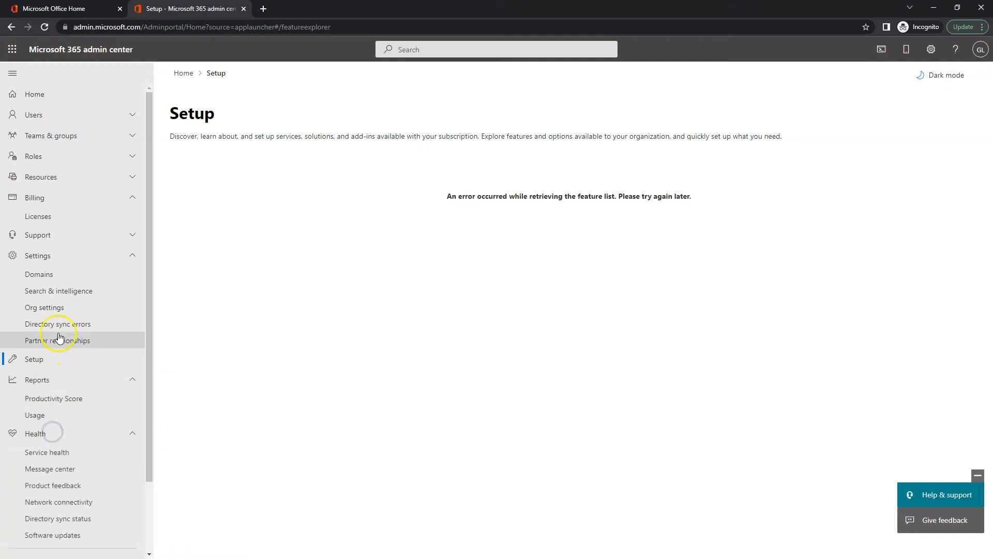
click(63, 162)
click(65, 135)
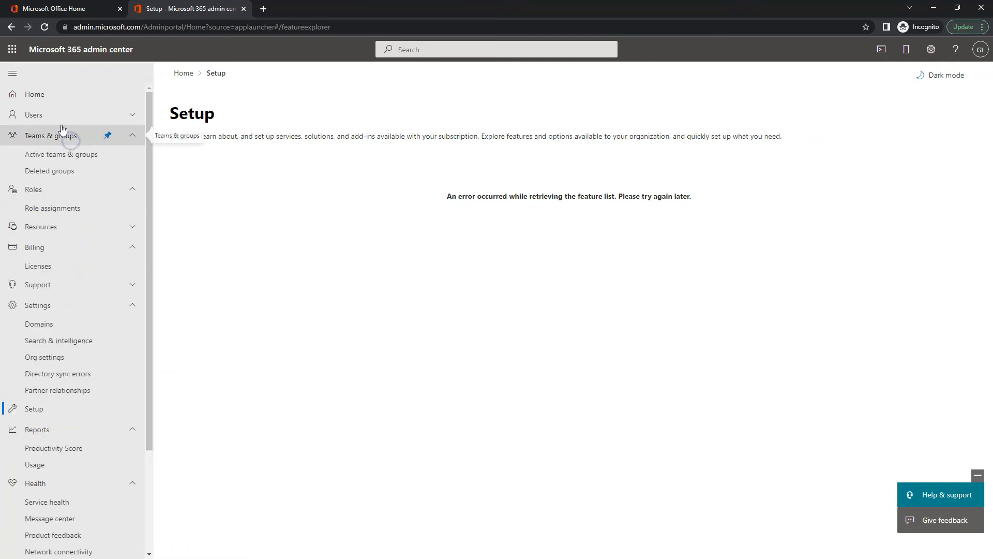
Open the active users list and display the details of the backdoor admin account.
click(50, 115)
click(51, 134)
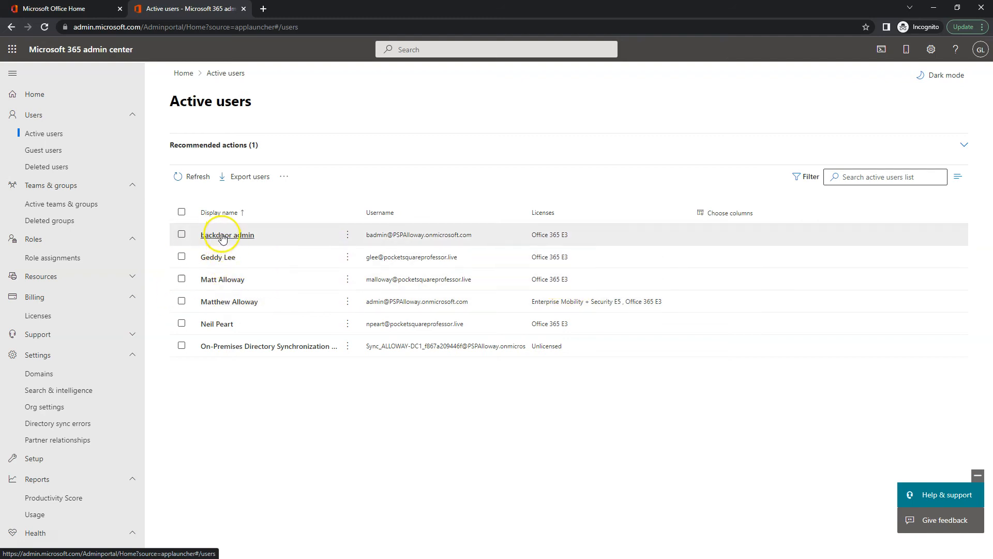
click(184, 236)
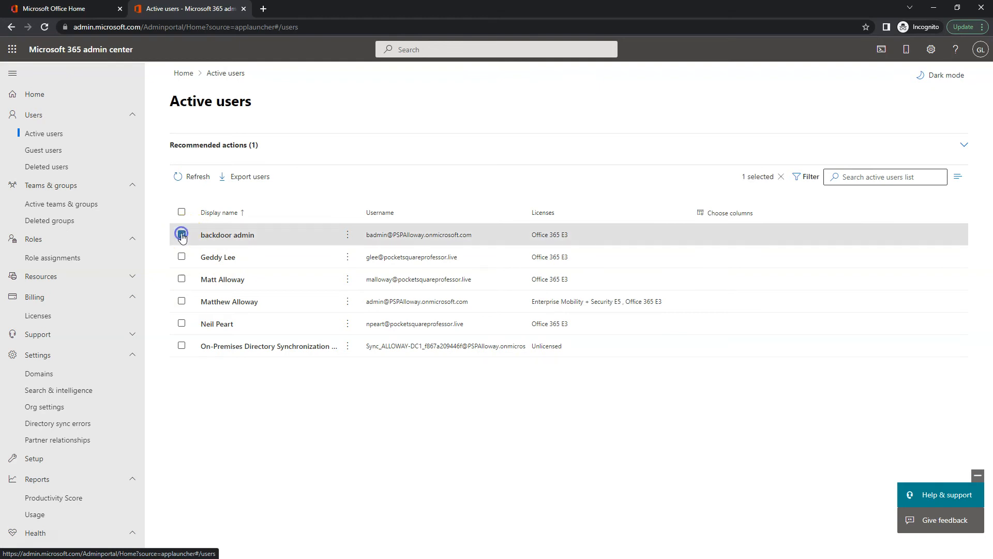
click(240, 236)
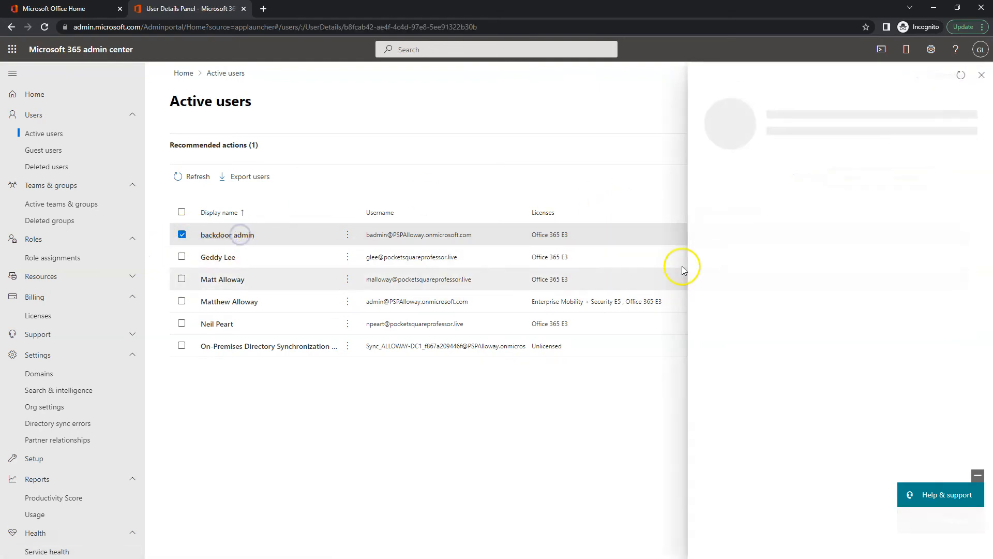
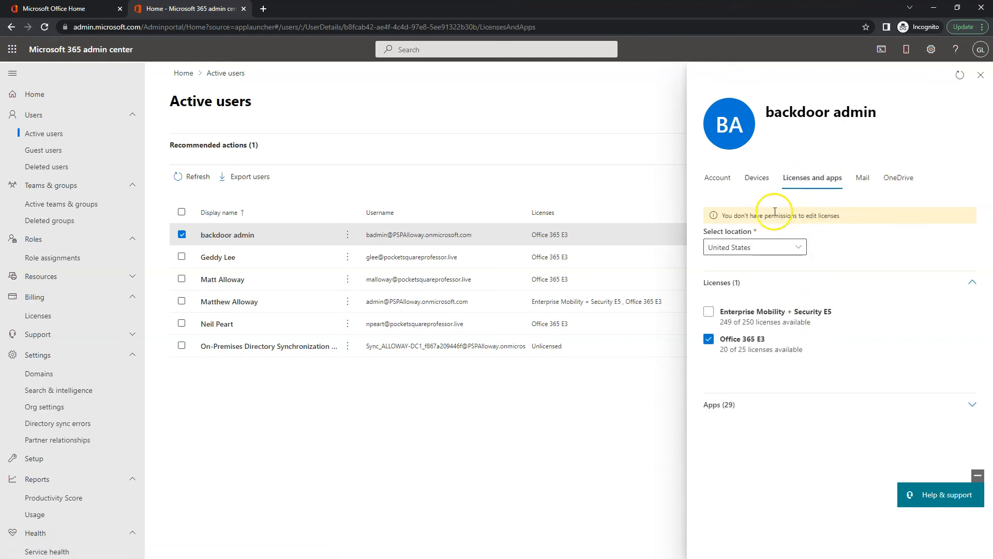
Check the permission notices for the backdoor admin's licenses and mail, view its OneDrive information, and close the user details.
drag(728, 215, 876, 215)
click(850, 241)
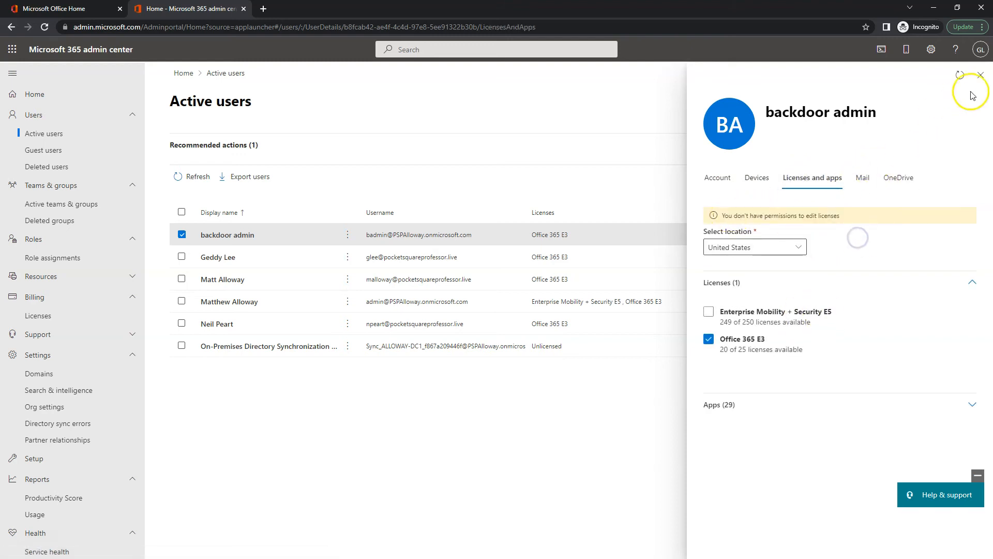
click(862, 177)
drag(742, 208, 858, 217)
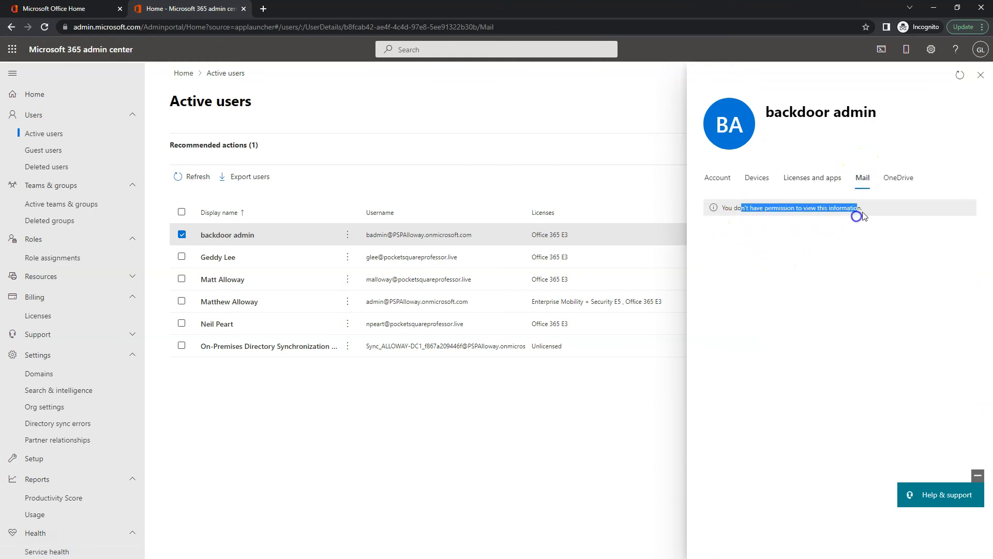
click(896, 184)
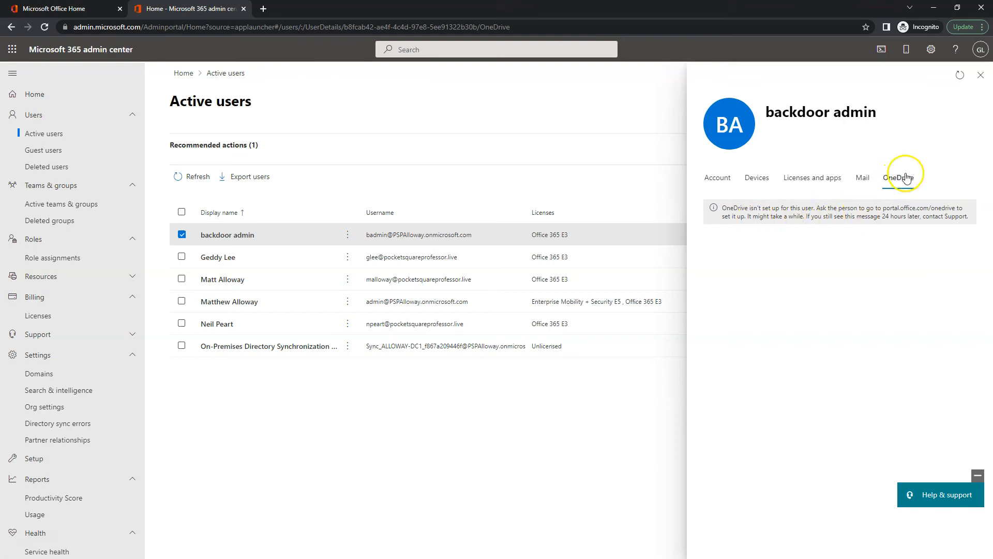
click(981, 75)
Return to the list of all admin centers and open the SharePoint admin center.
scroll(97, 387, down, 1)
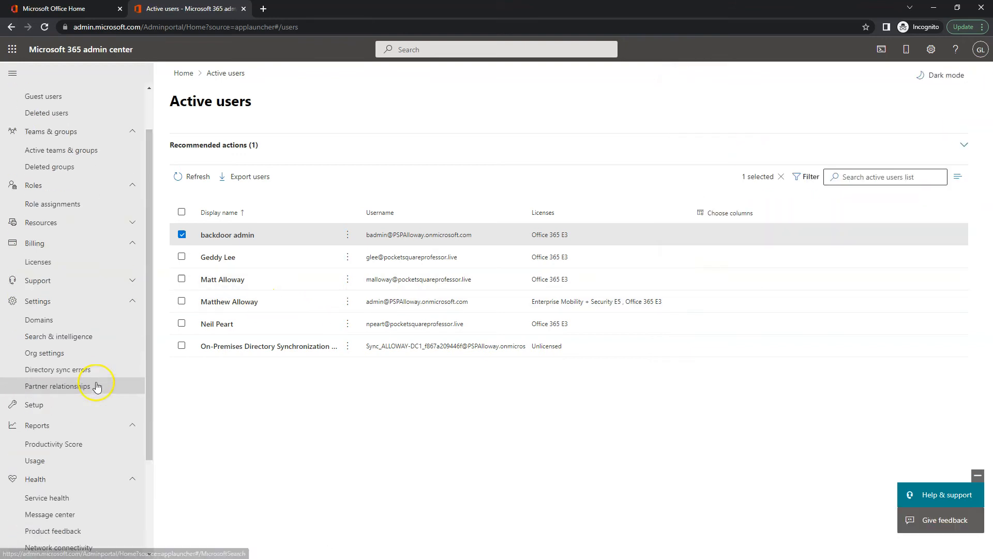
scroll(96, 387, down, 3)
click(54, 519)
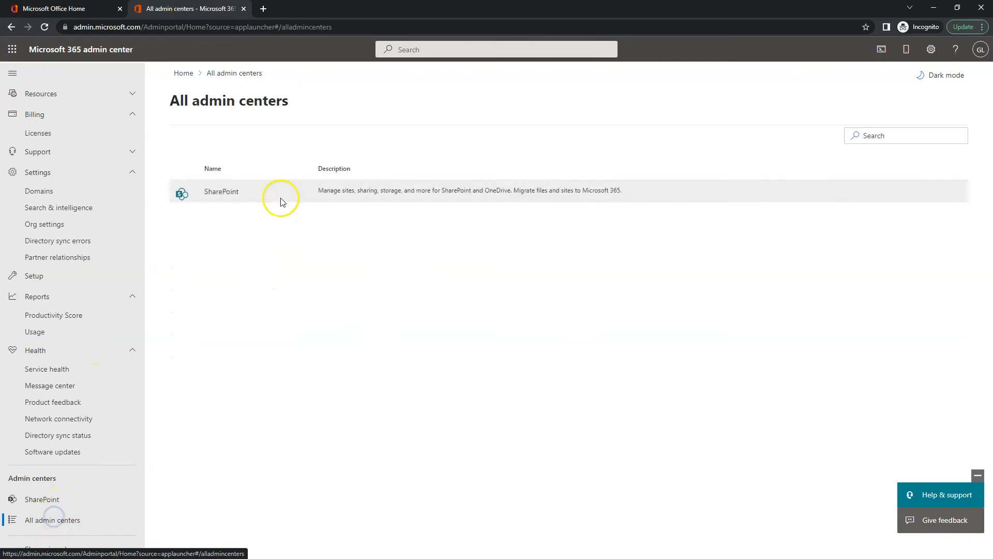
click(221, 192)
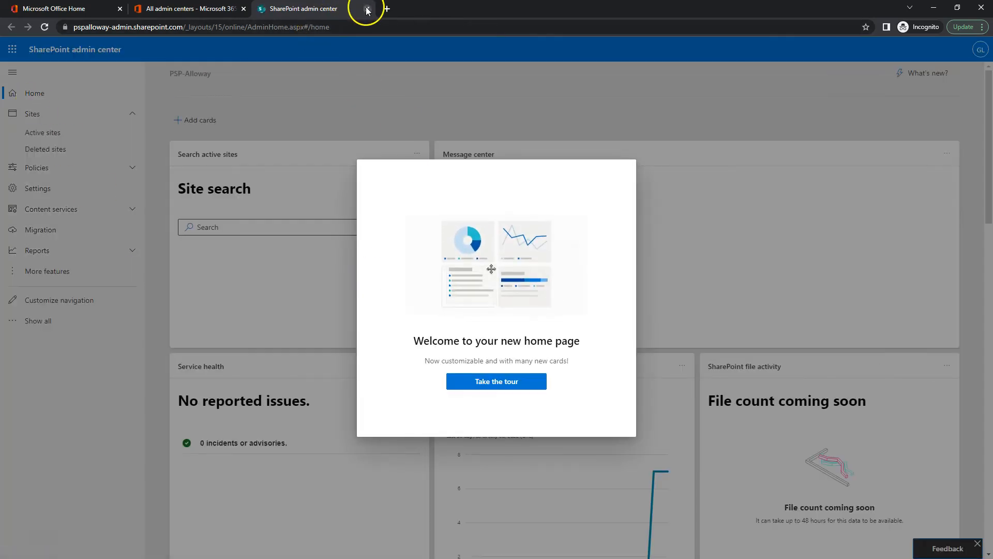
Close the SharePoint admin center and examine the Licenses page and remaining navigation options in the Microsoft 365 admin center.
click(368, 8)
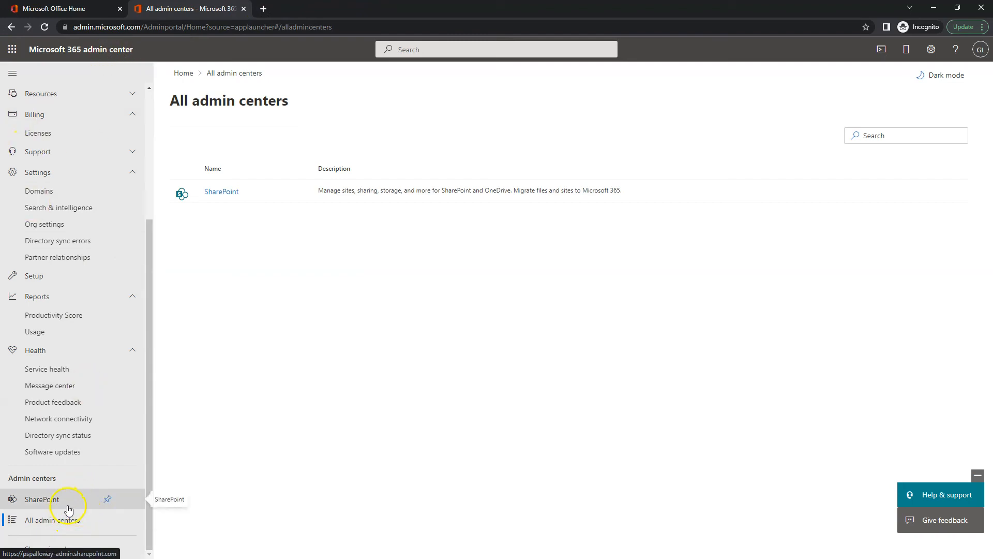
scroll(83, 310, up, 4)
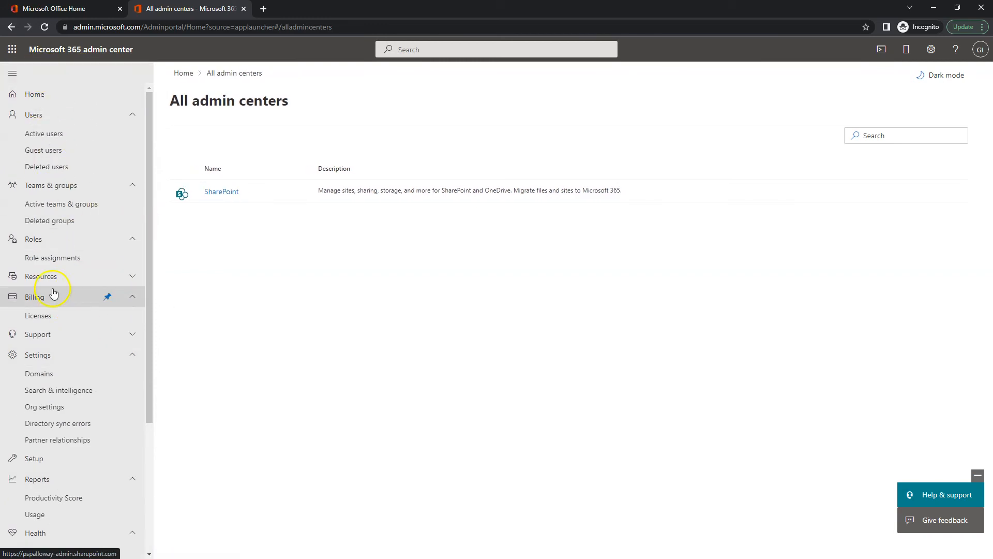
click(62, 322)
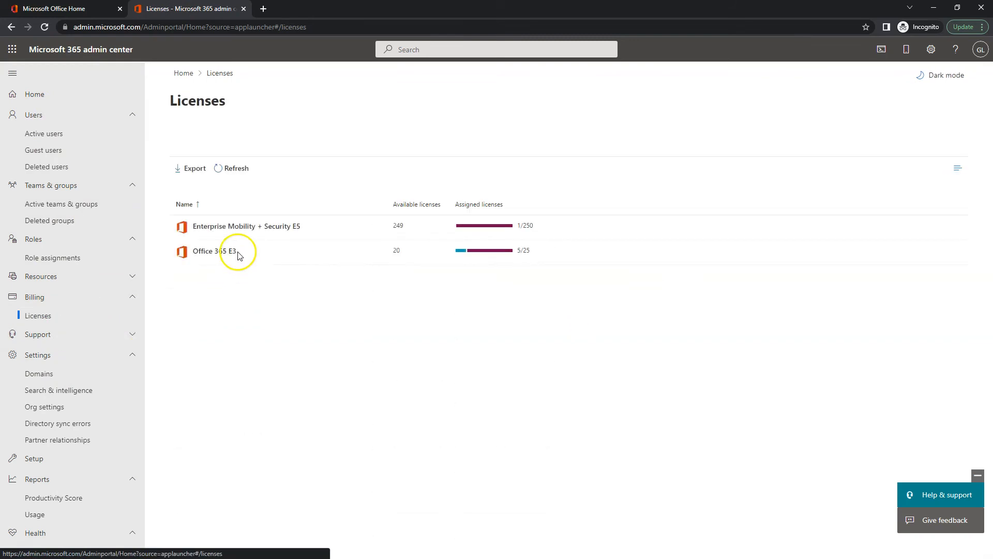
click(246, 227)
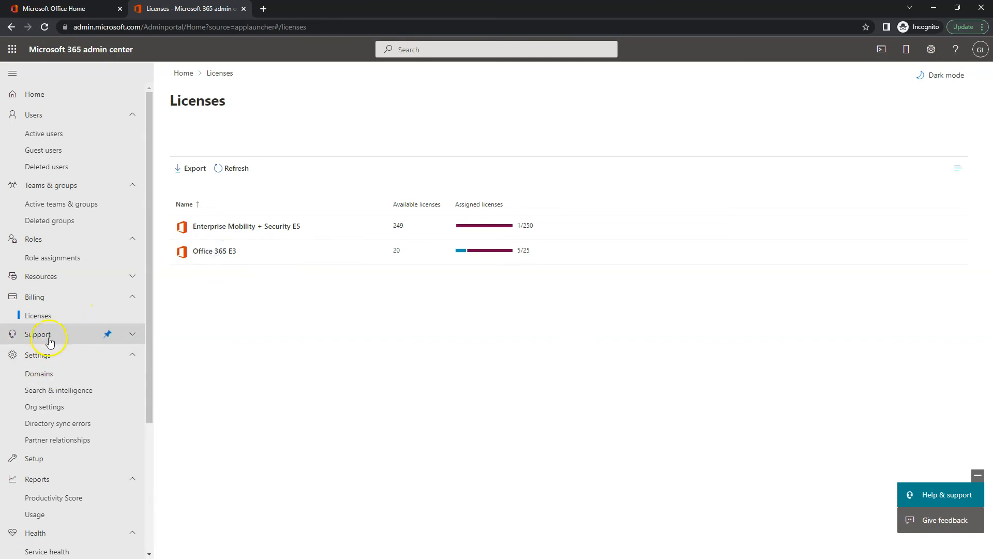
scroll(67, 408, down, 4)
scroll(55, 435, up, 4)
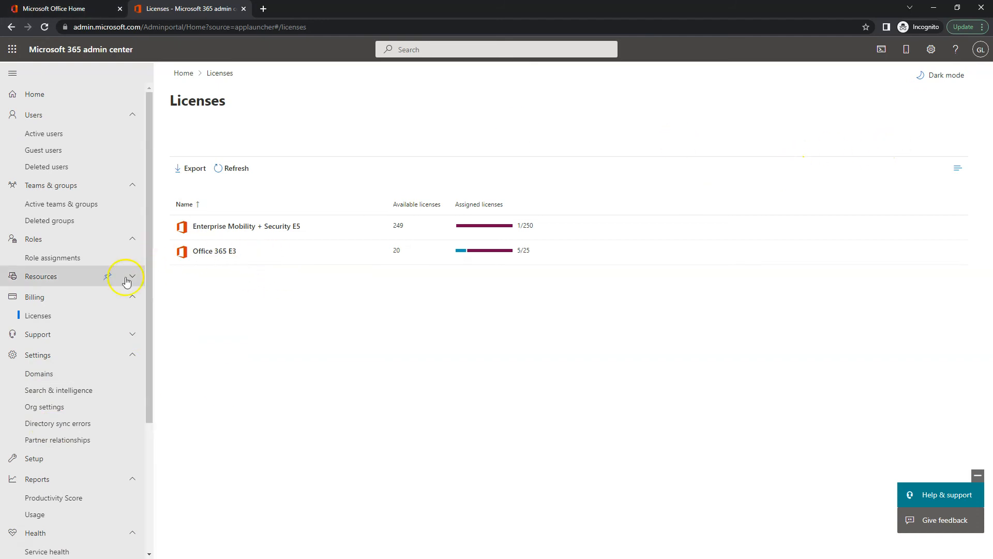
scroll(44, 281, down, 4)
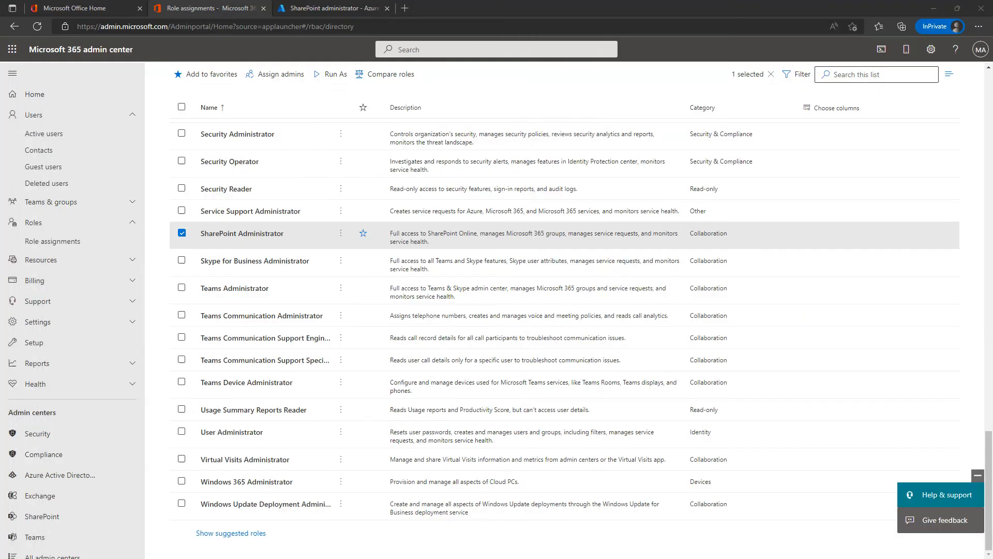
Switch to the Azure Active Directory admin center, refresh the SharePoint administrator assignments, and return to the list of all roles.
key(ctrl+Tab)
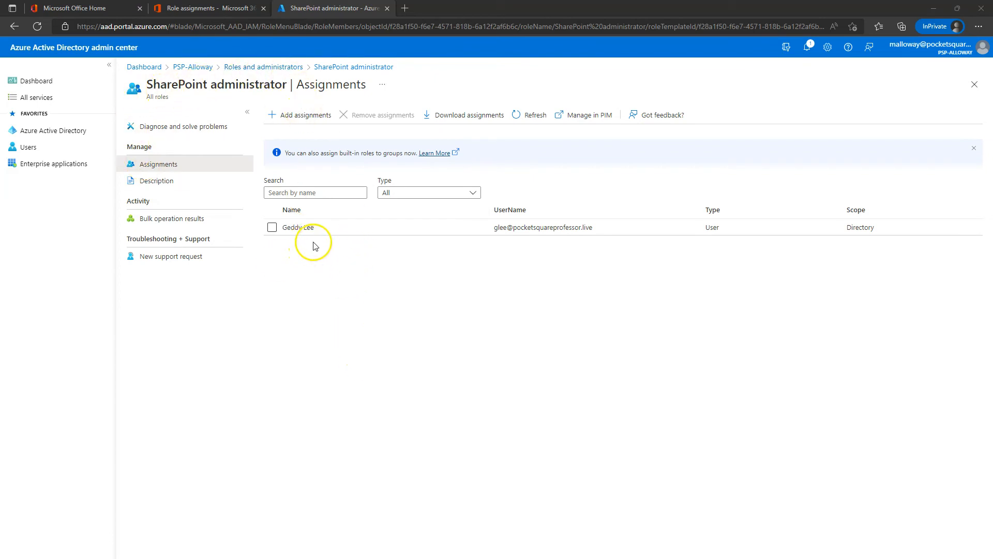
click(533, 115)
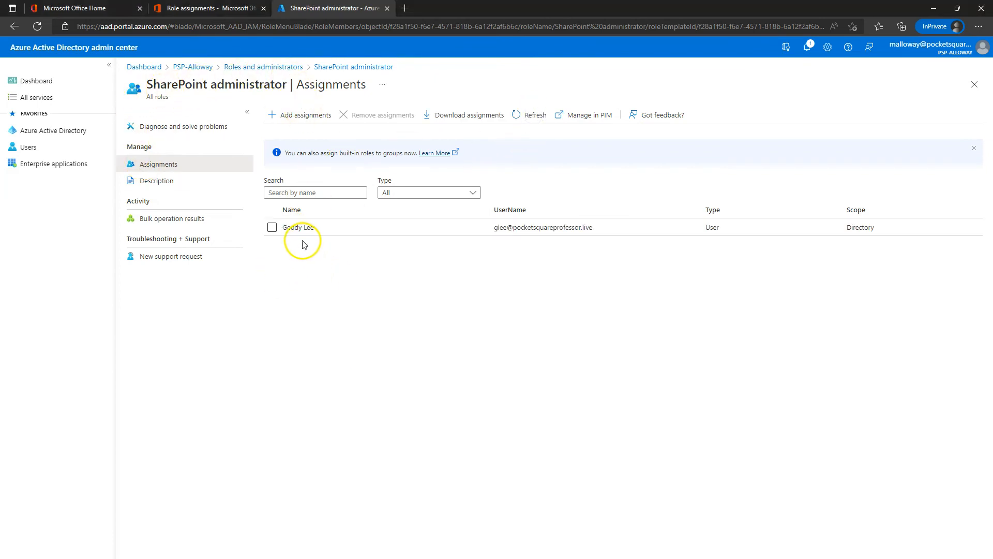
click(284, 68)
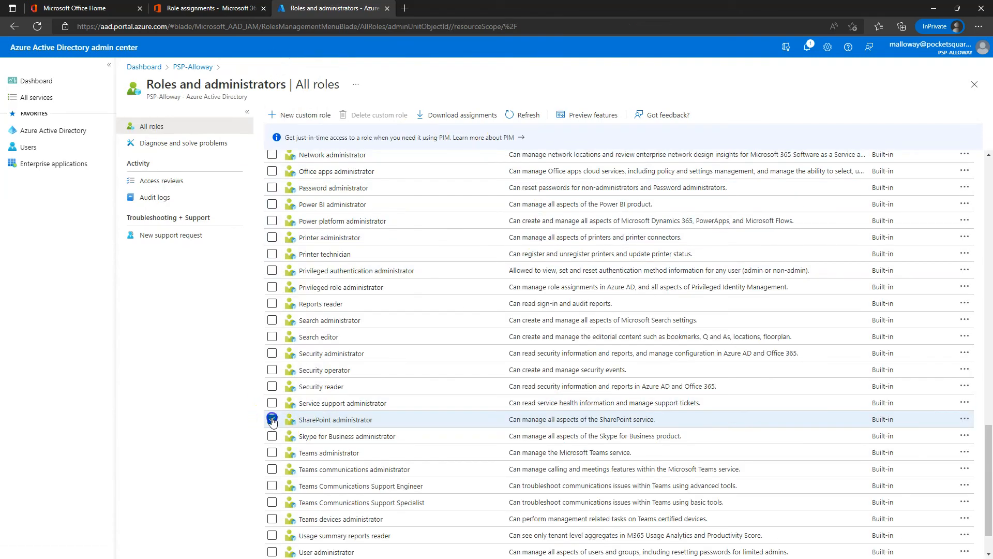
Deselect the SharePoint administrator, Billing administrator, and Global administrator roles in the list of all roles.
click(272, 419)
scroll(415, 344, up, 15)
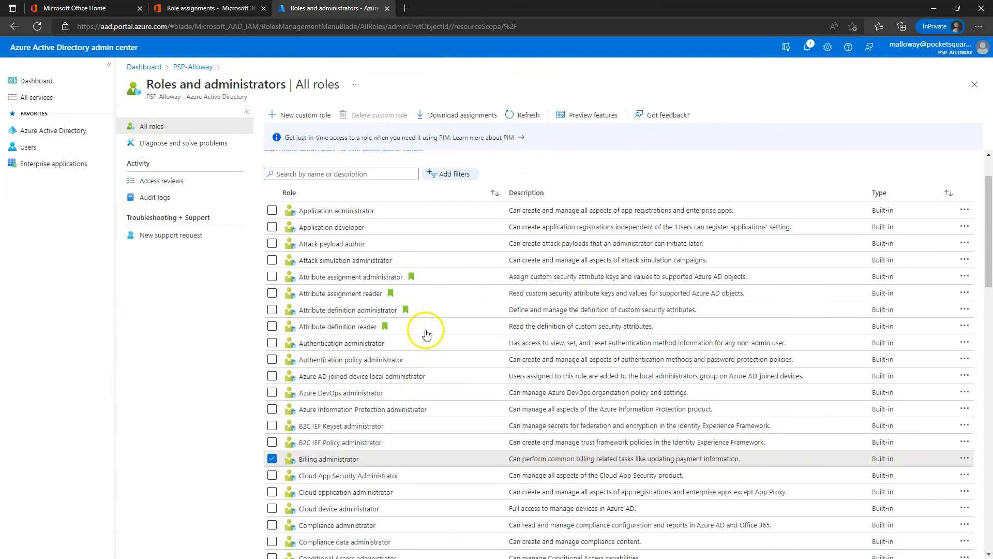
scroll(283, 397, down, 1)
click(272, 398)
scroll(284, 403, down, 5)
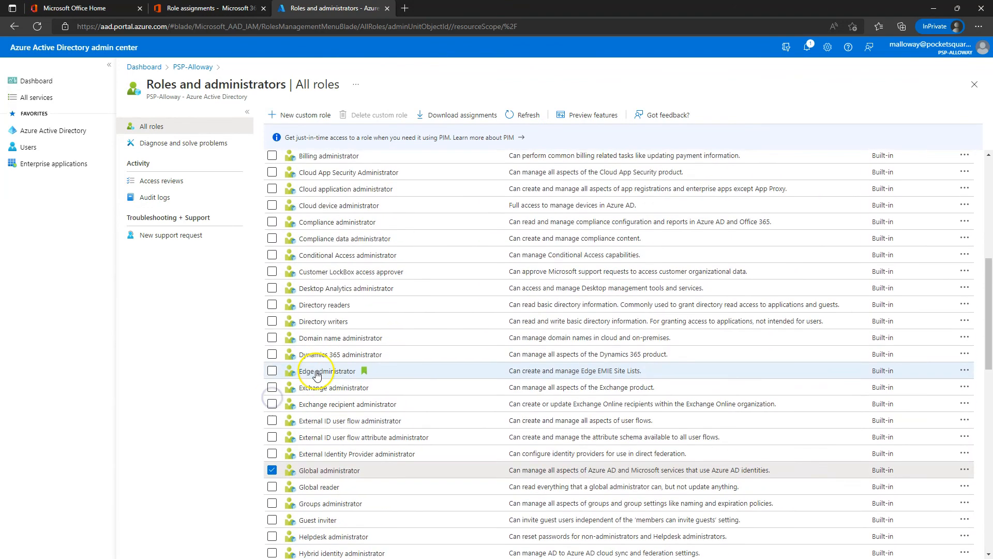
click(273, 407)
scroll(416, 398, up, 4)
scroll(415, 398, up, 4)
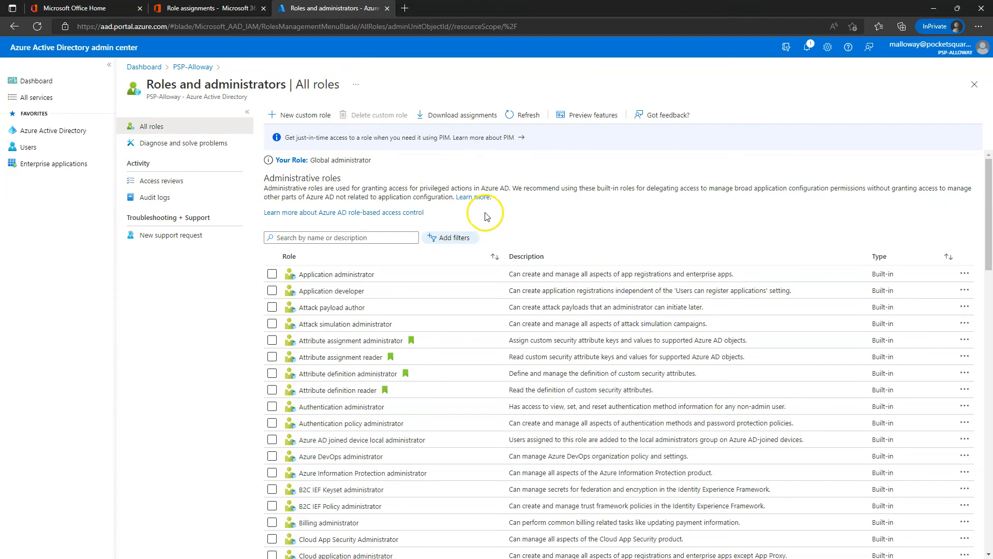
View the audit logs for roles and administrators, and return to the list of all roles.
click(155, 198)
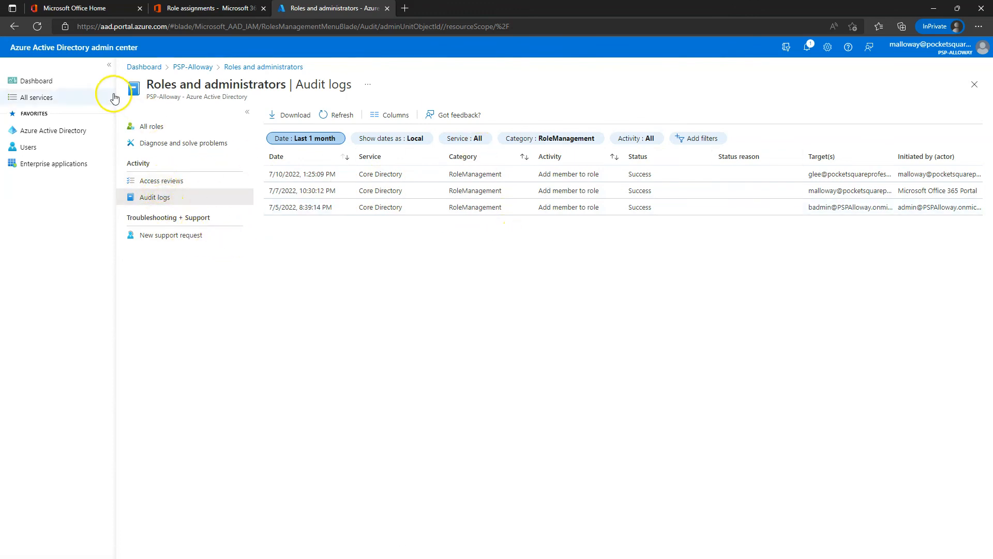
click(162, 131)
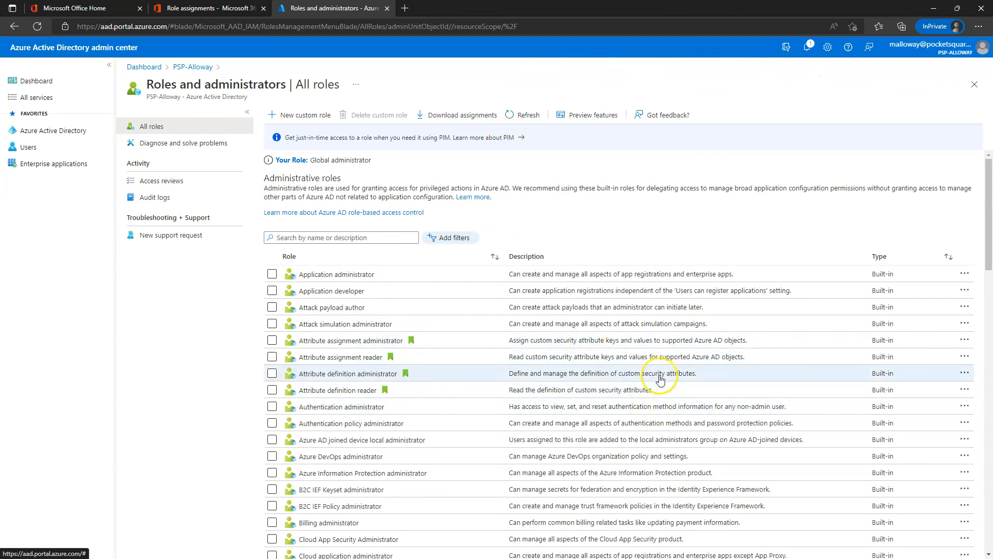
Examine the names and descriptions of the built-in administrative roles throughout the Azure AD roles list.
scroll(619, 323, down, 6)
scroll(619, 323, down, 2)
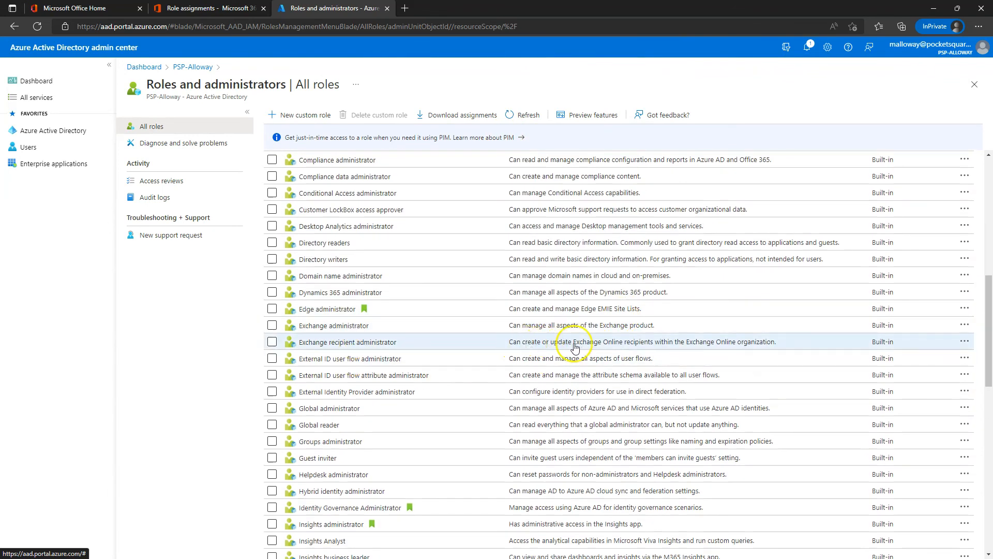
scroll(377, 338, down, 7)
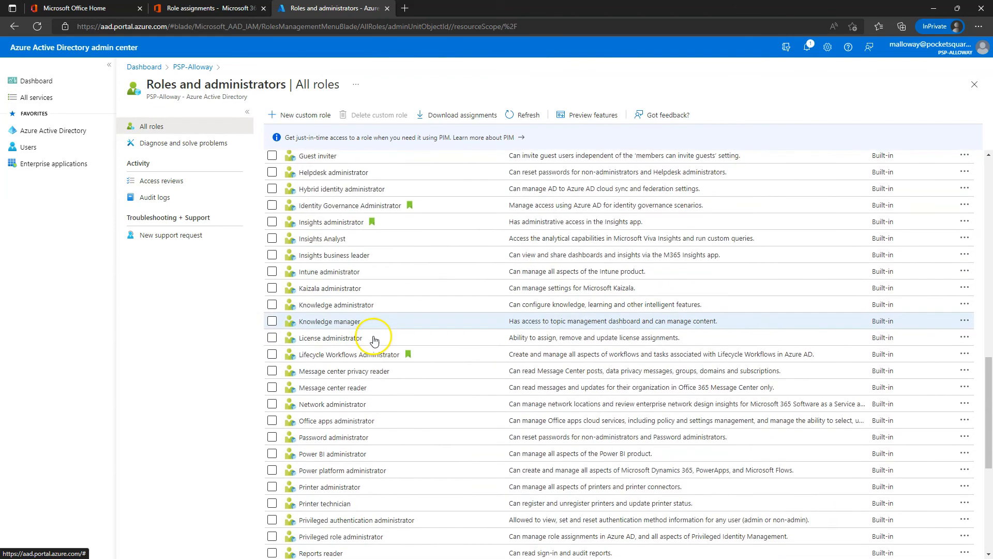
scroll(382, 335, down, 5)
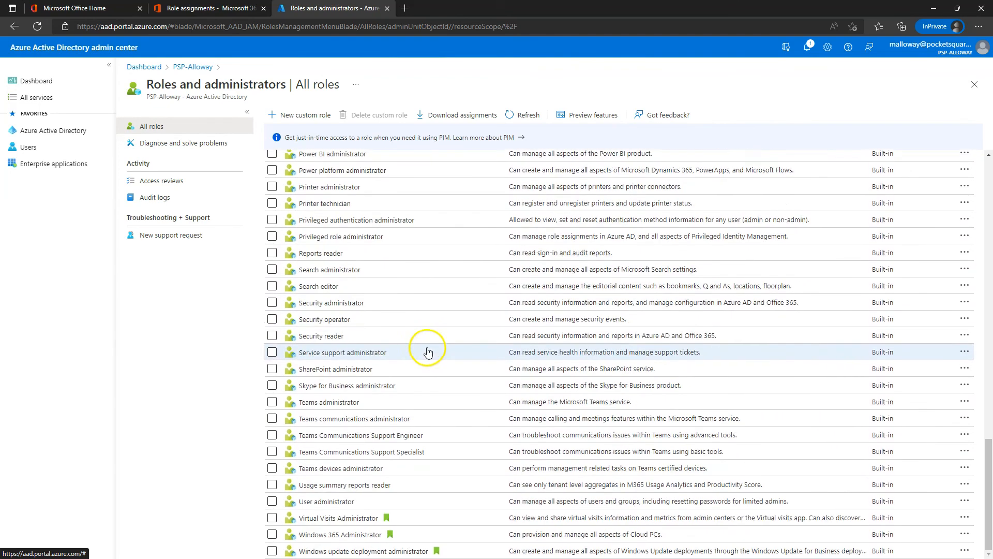
scroll(427, 348, up, 4)
scroll(382, 331, up, 3)
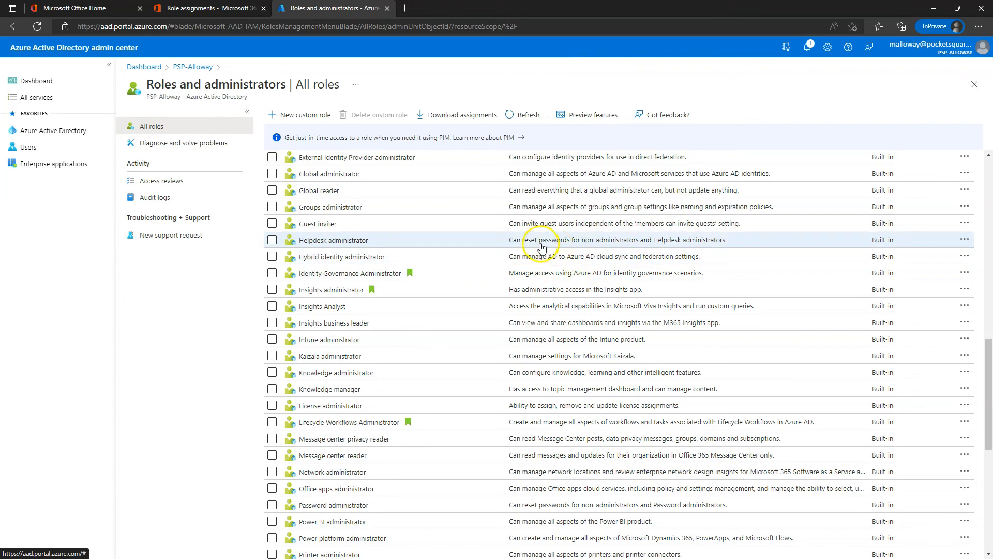
click(423, 281)
scroll(533, 378, up, 8)
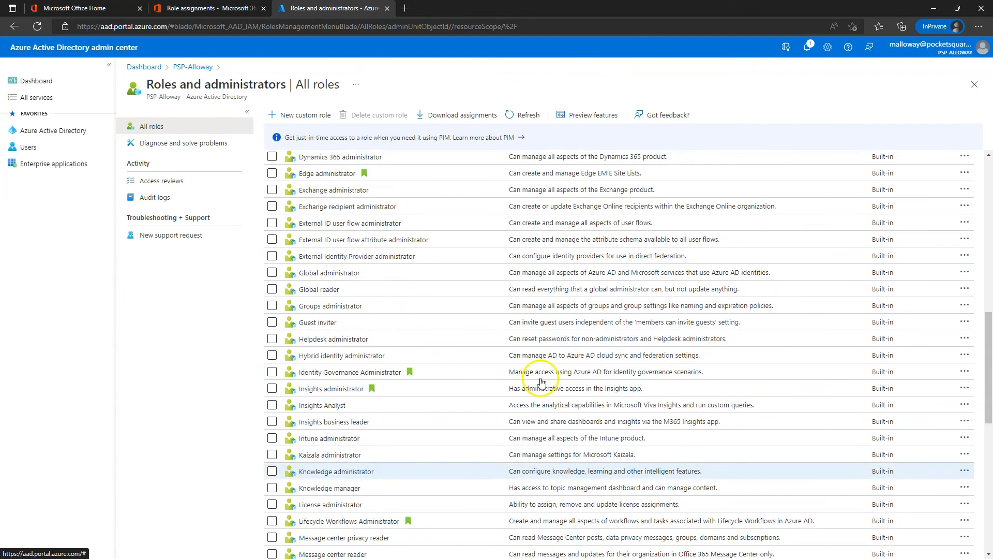
scroll(540, 381, up, 3)
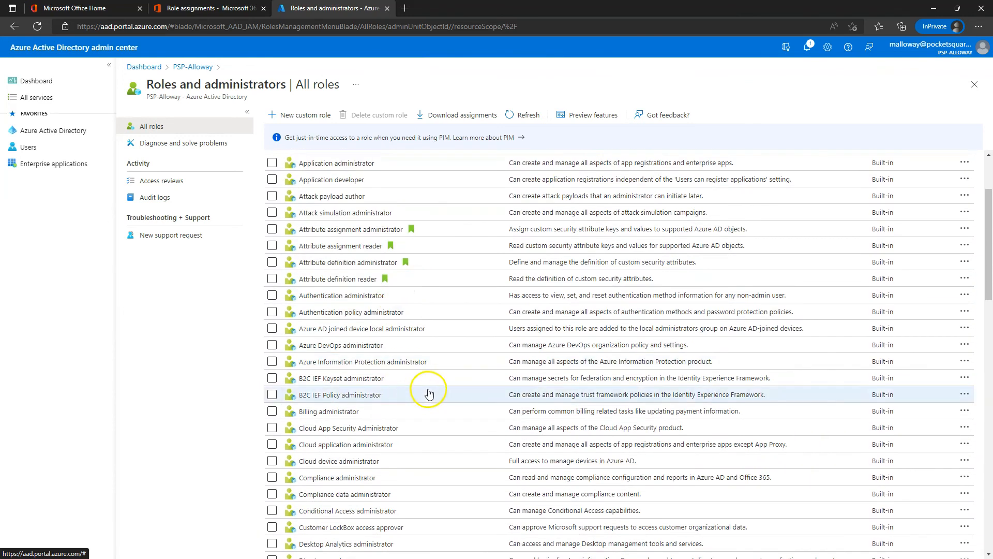